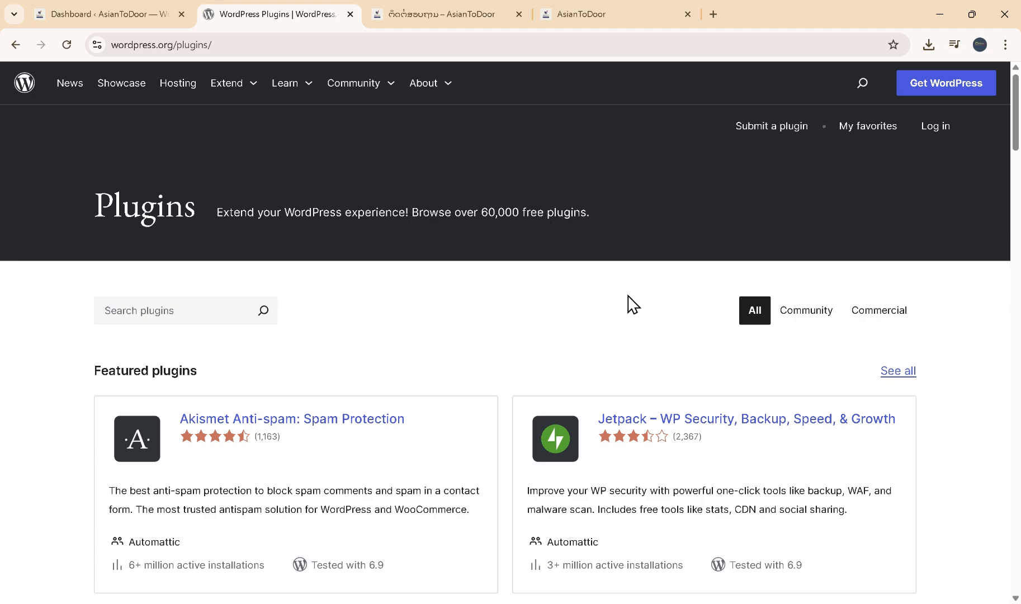
Look through the featured and popular plugins in the WordPress.org plugin directory.
{"action": "scroll", "coordinate": [632, 368], "scroll_direction": "down", "scroll_amount": 8}
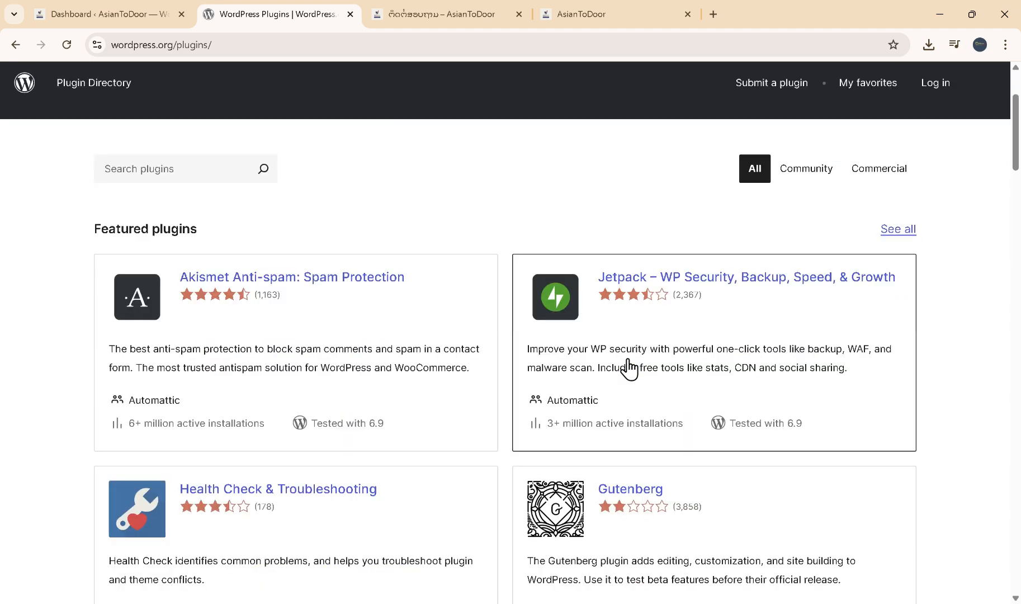
{"action": "scroll", "coordinate": [355, 403], "scroll_direction": "down", "scroll_amount": 15}
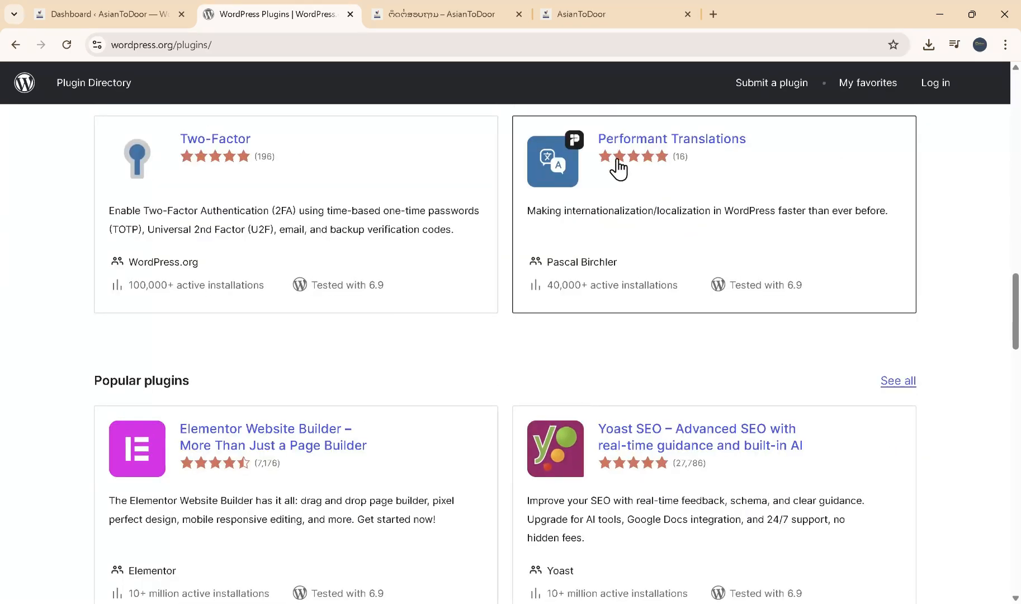
{"action": "scroll", "coordinate": [396, 411], "scroll_direction": "down", "scroll_amount": 3}
{"action": "scroll", "coordinate": [396, 423], "scroll_direction": "down", "scroll_amount": 10}
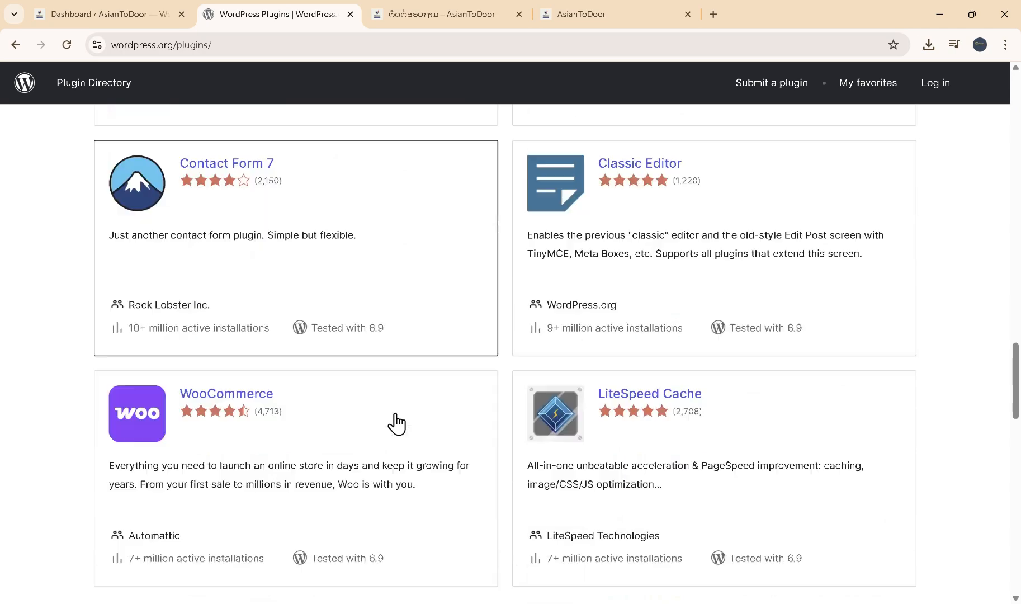
{"action": "scroll", "coordinate": [395, 421], "scroll_direction": "up", "scroll_amount": 7}
{"action": "scroll", "coordinate": [399, 427], "scroll_direction": "up", "scroll_amount": 15}
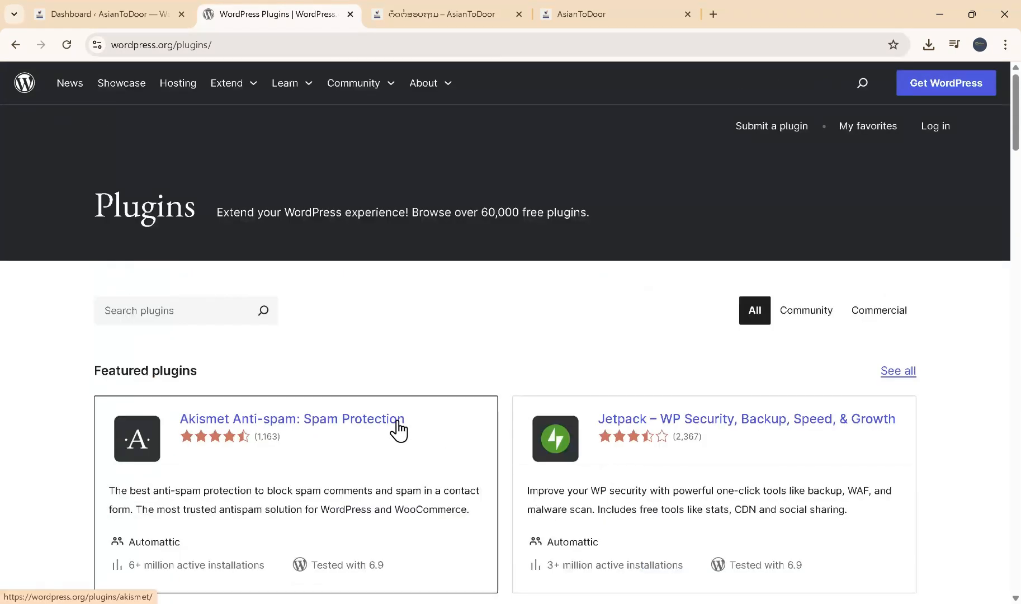
Examine the site's ຕິດຕໍ່ສອບຖາມ page and its contact form's name, email, subject and message fields.
{"action": "left_click", "coordinate": [436, 18]}
{"action": "scroll", "coordinate": [486, 222], "scroll_direction": "down", "scroll_amount": 4}
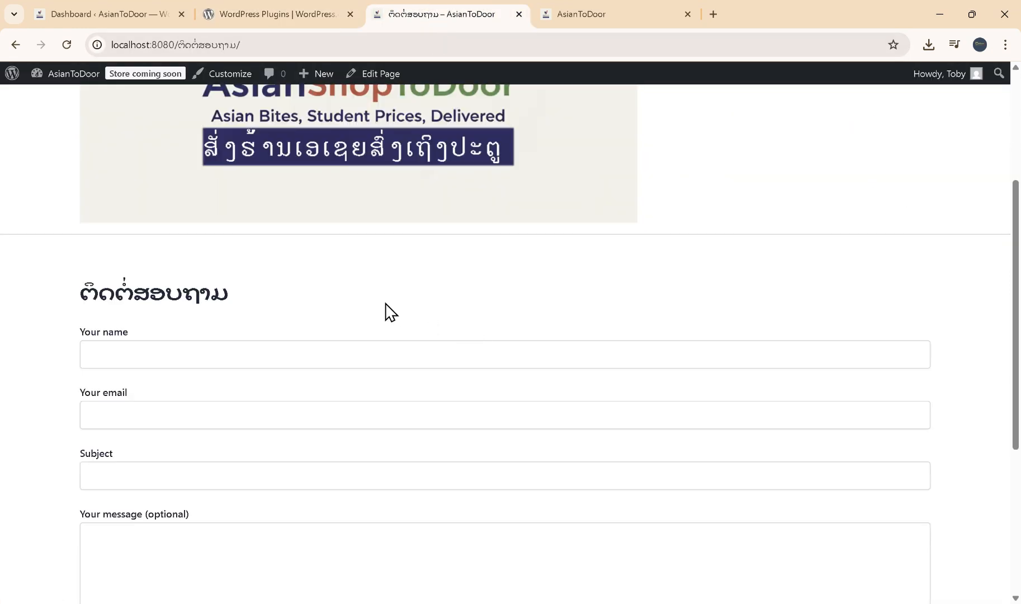
{"action": "scroll", "coordinate": [382, 295], "scroll_direction": "up", "scroll_amount": 4}
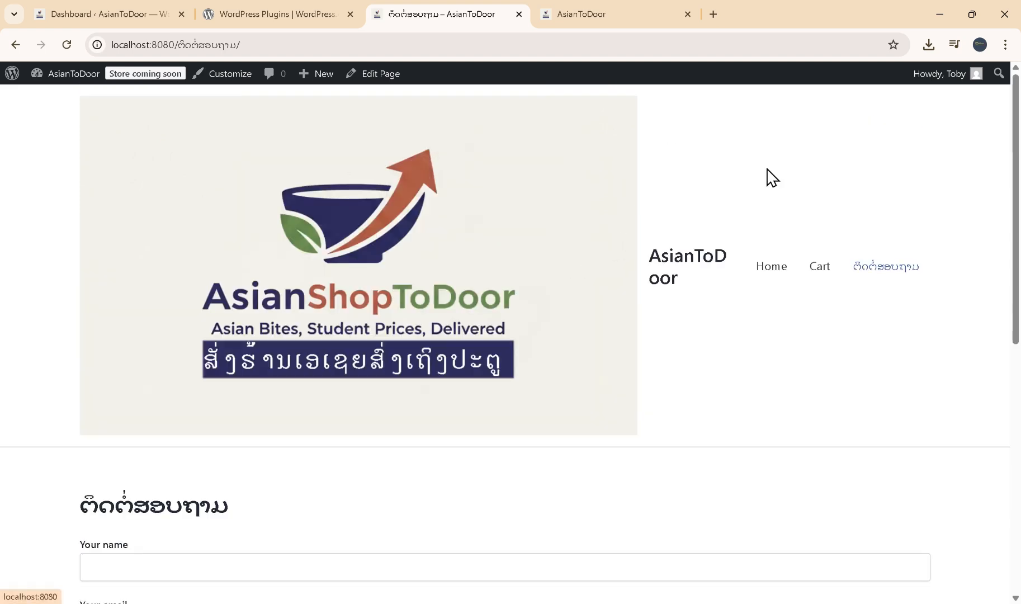
{"action": "scroll", "coordinate": [556, 378], "scroll_direction": "down", "scroll_amount": 8}
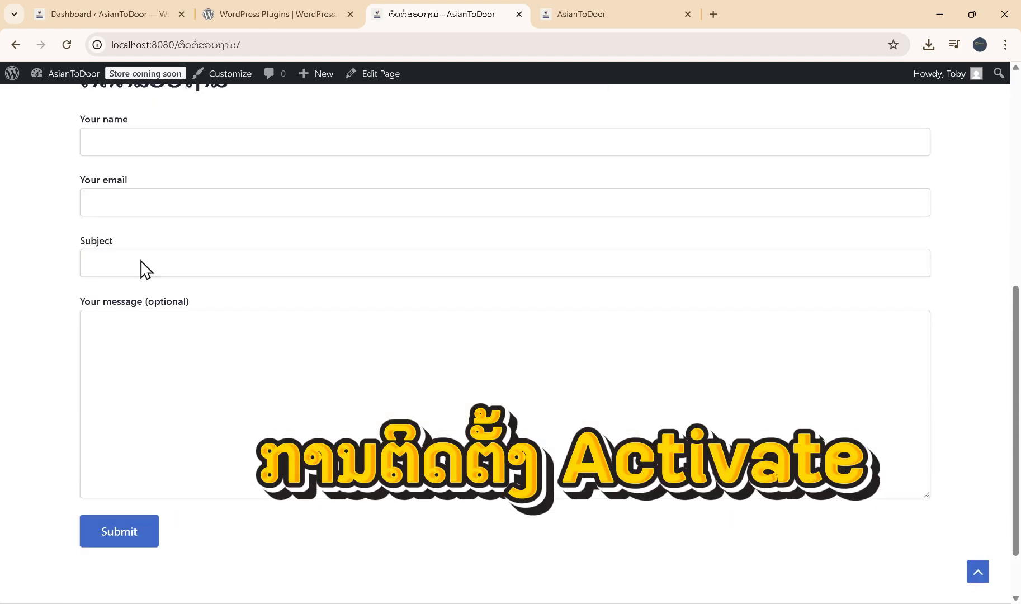
{"action": "left_click", "coordinate": [148, 142]}
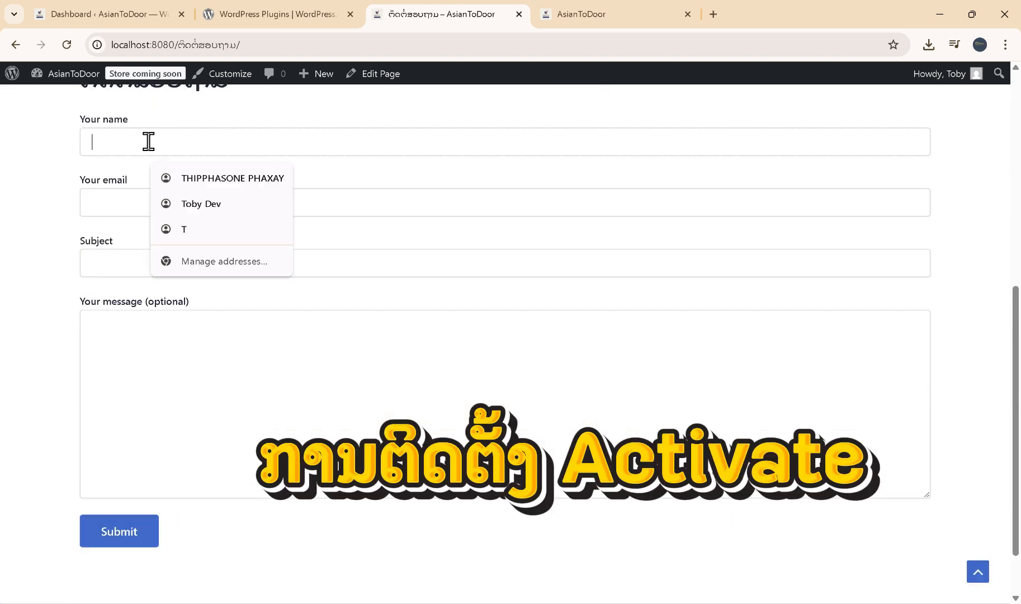
{"action": "left_click", "coordinate": [117, 208]}
{"action": "left_click", "coordinate": [120, 263]}
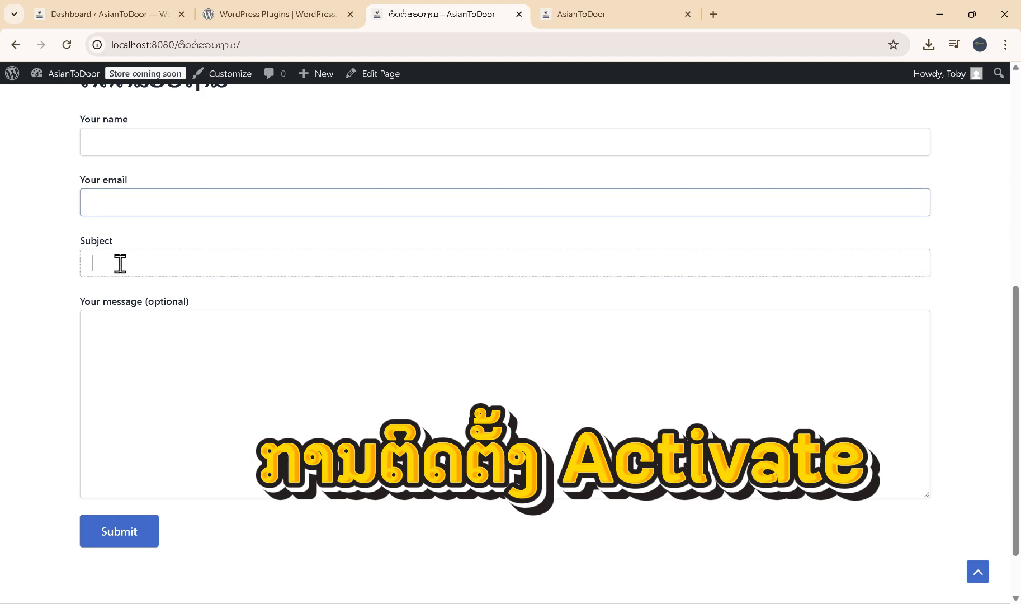
{"action": "left_click", "coordinate": [158, 350]}
{"action": "scroll", "coordinate": [224, 385], "scroll_direction": "down", "scroll_amount": 1}
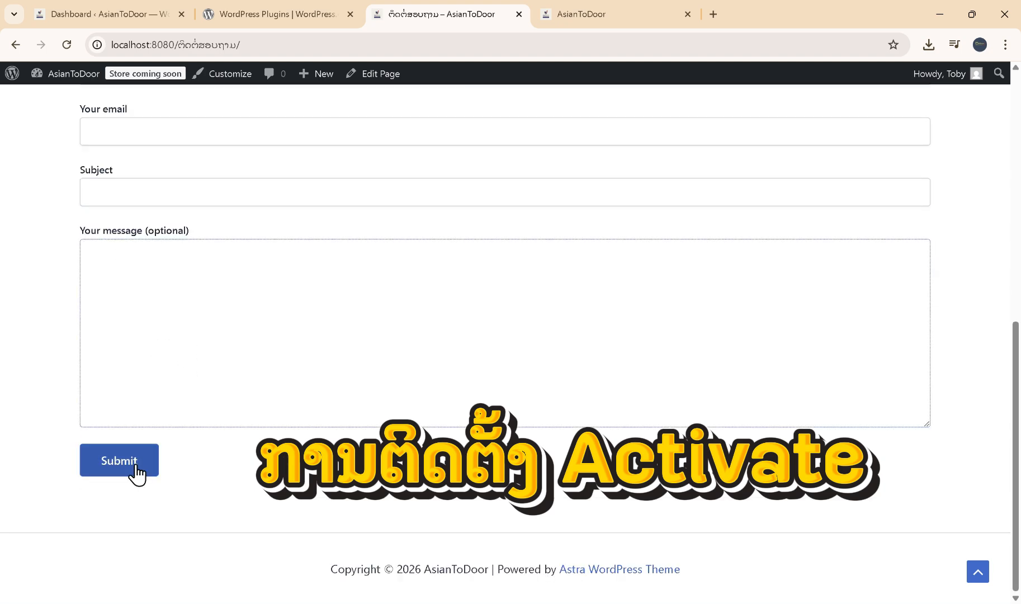
{"action": "scroll", "coordinate": [339, 403], "scroll_direction": "up", "scroll_amount": 6}
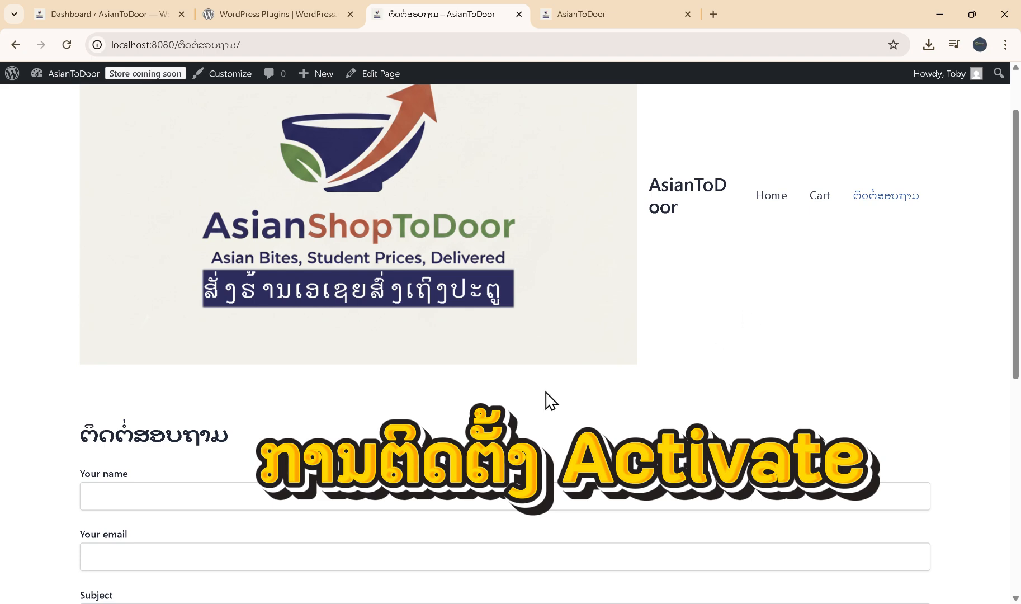
{"action": "scroll", "coordinate": [503, 391], "scroll_direction": "down", "scroll_amount": 5}
{"action": "scroll", "coordinate": [224, 196], "scroll_direction": "up", "scroll_amount": 1}
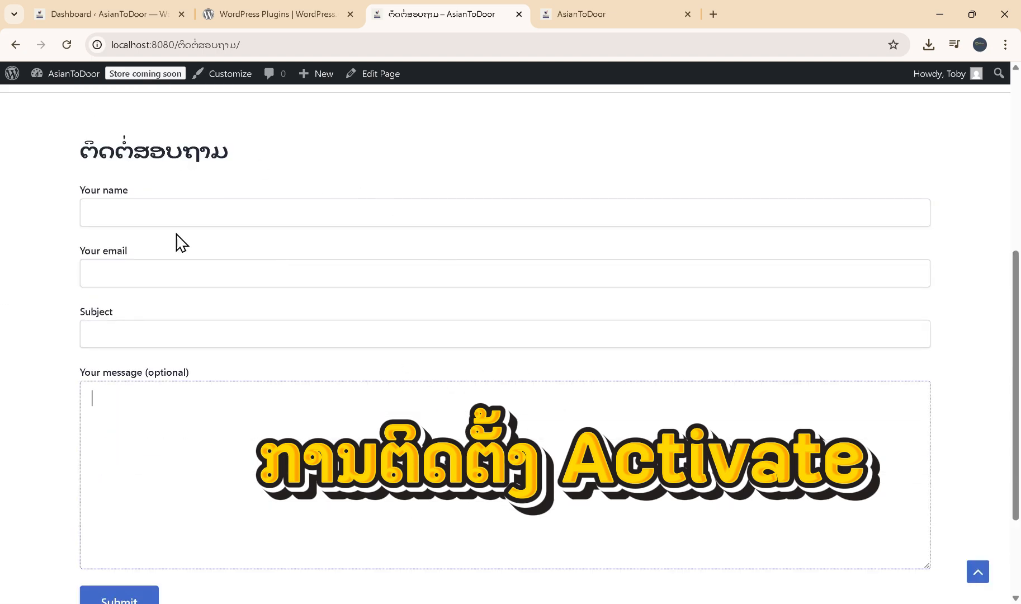
{"action": "scroll", "coordinate": [335, 221], "scroll_direction": "up", "scroll_amount": 3}
{"action": "scroll", "coordinate": [211, 353], "scroll_direction": "down", "scroll_amount": 3}
{"action": "scroll", "coordinate": [167, 196], "scroll_direction": "up", "scroll_amount": 3}
Search the WordPress.org plugin directory for "contact".
{"action": "left_click", "coordinate": [290, 23]}
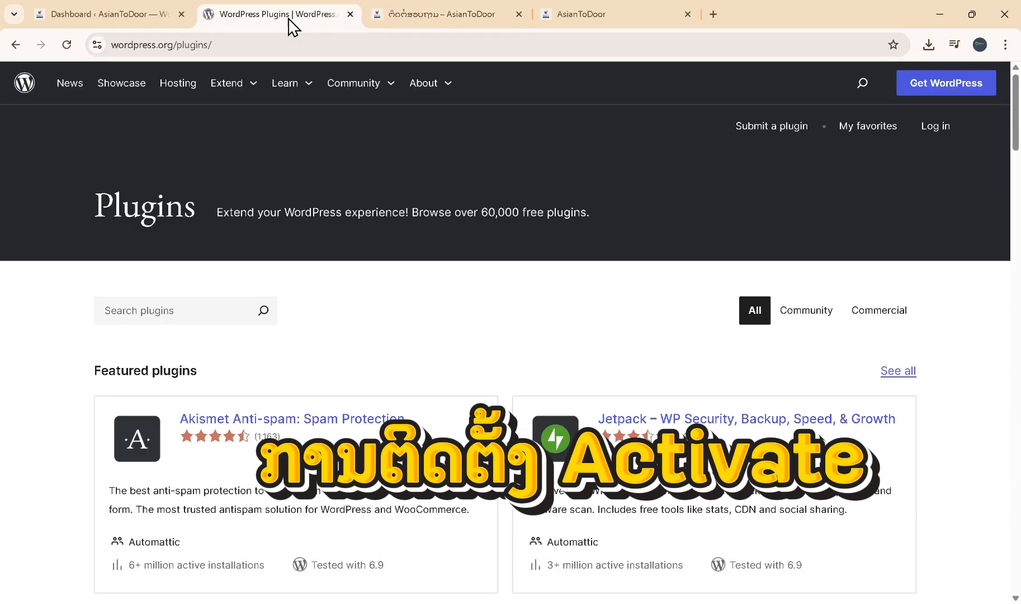
{"action": "left_click", "coordinate": [185, 314]}
{"action": "type", "text": "contact"}
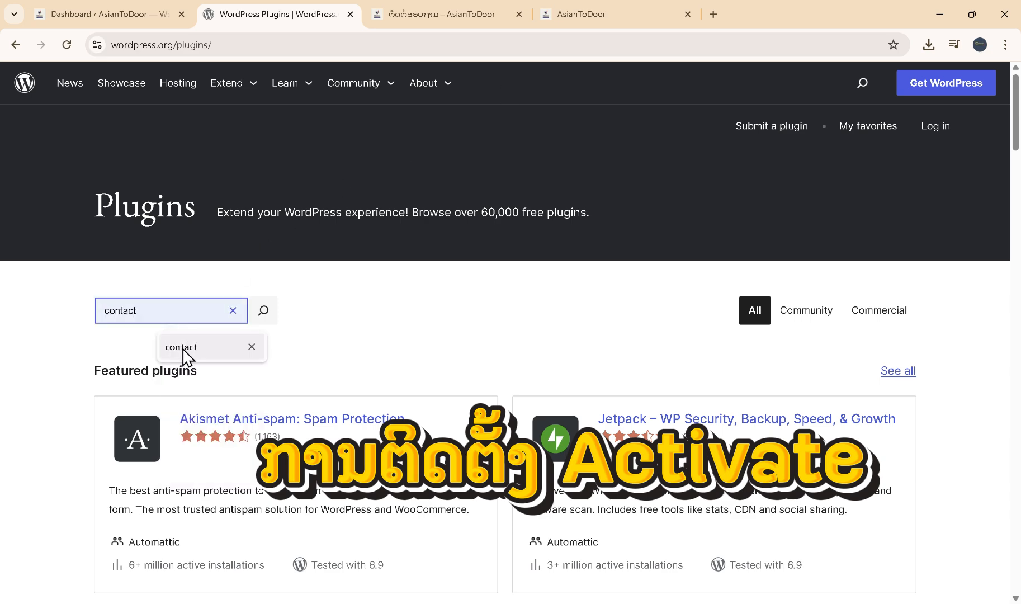
{"action": "left_click", "coordinate": [183, 350]}
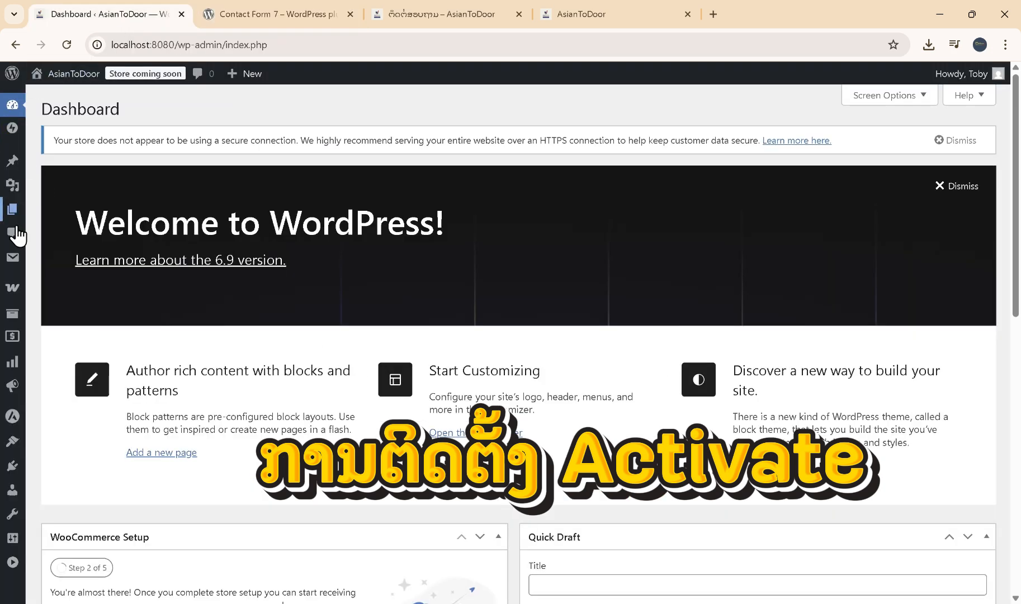
Open the AsianToDoor site's installed plugins list and look through its entries.
{"action": "mouse_move", "coordinate": [12, 475]}
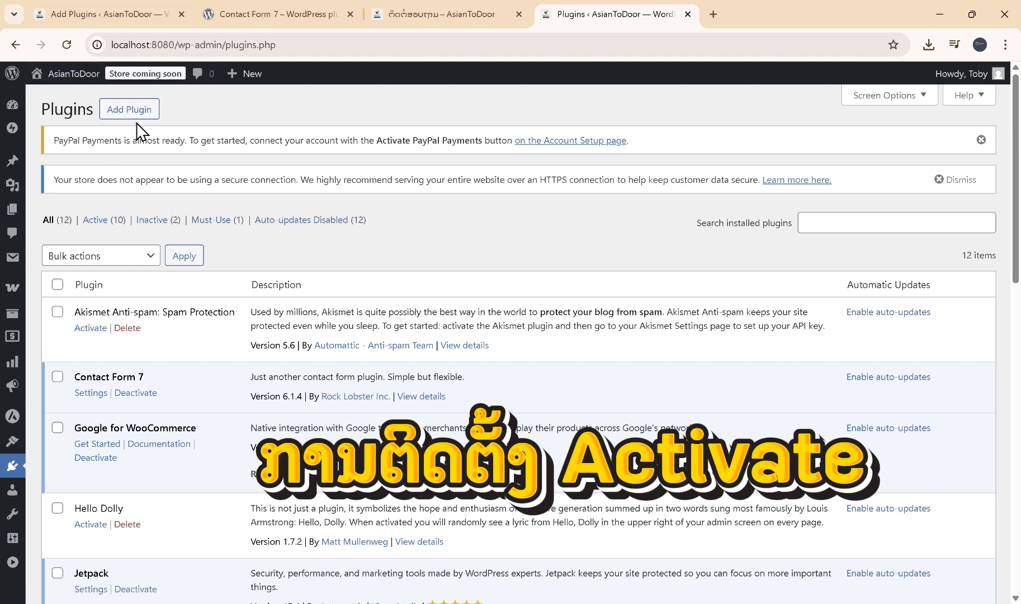
{"action": "scroll", "coordinate": [143, 124], "scroll_direction": "down", "scroll_amount": 10}
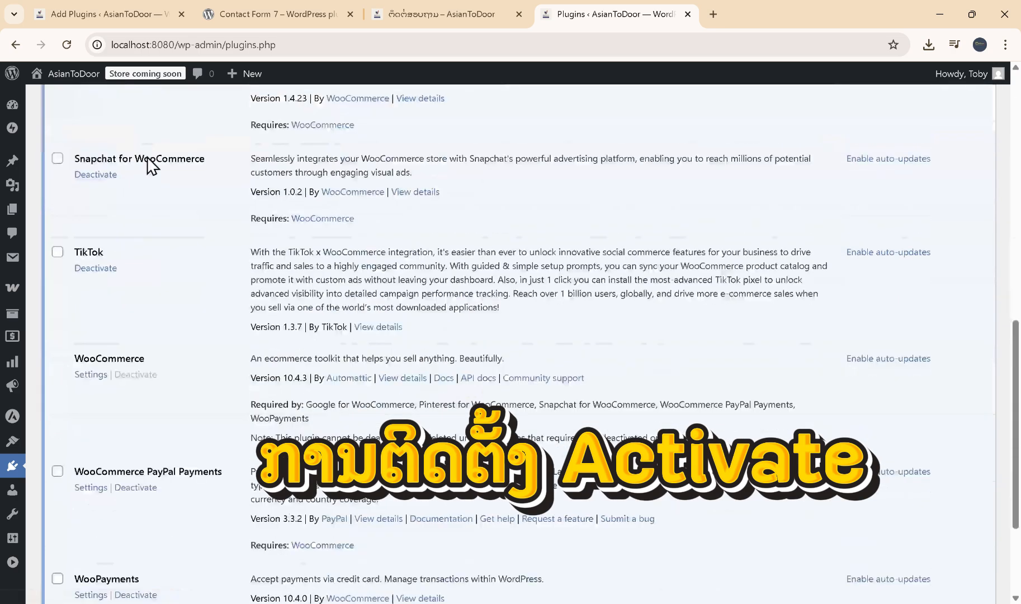
{"action": "scroll", "coordinate": [146, 164], "scroll_direction": "up", "scroll_amount": 10}
{"action": "scroll", "coordinate": [166, 146], "scroll_direction": "up", "scroll_amount": 1}
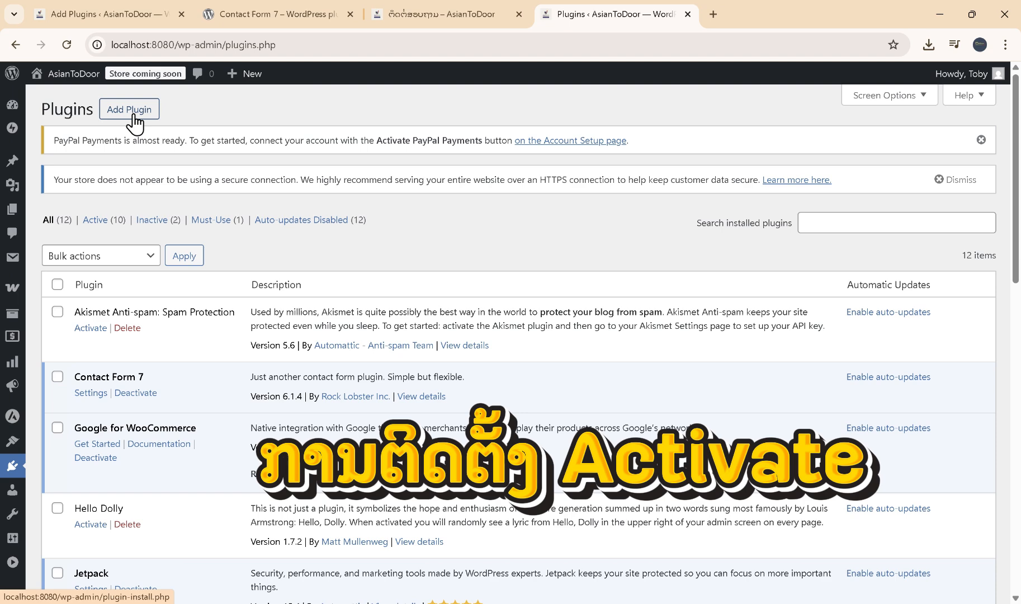
Find WPForms by searching for new plugins with the keyword "contact", and install and activate it.
{"action": "left_click", "coordinate": [133, 112]}
{"action": "type", "text": "con"}
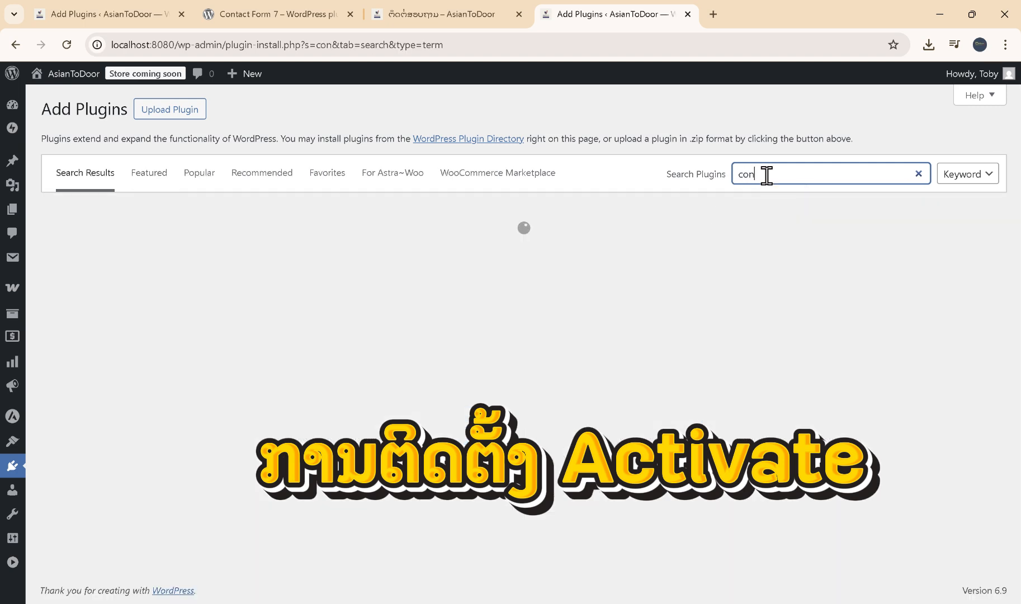
{"action": "type", "text": "tact"}
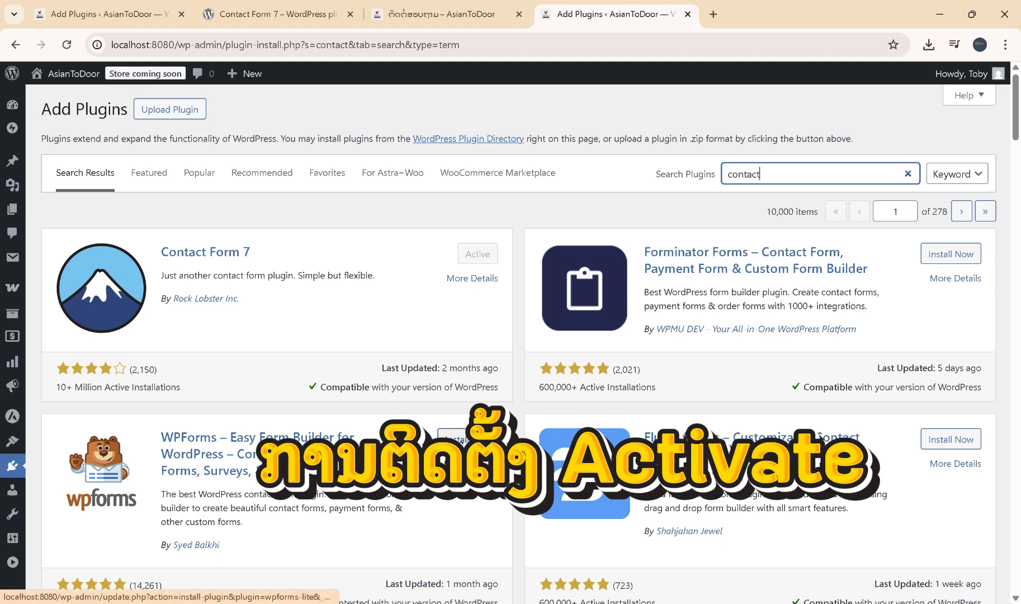
{"action": "scroll", "coordinate": [179, 436], "scroll_direction": "down", "scroll_amount": 1}
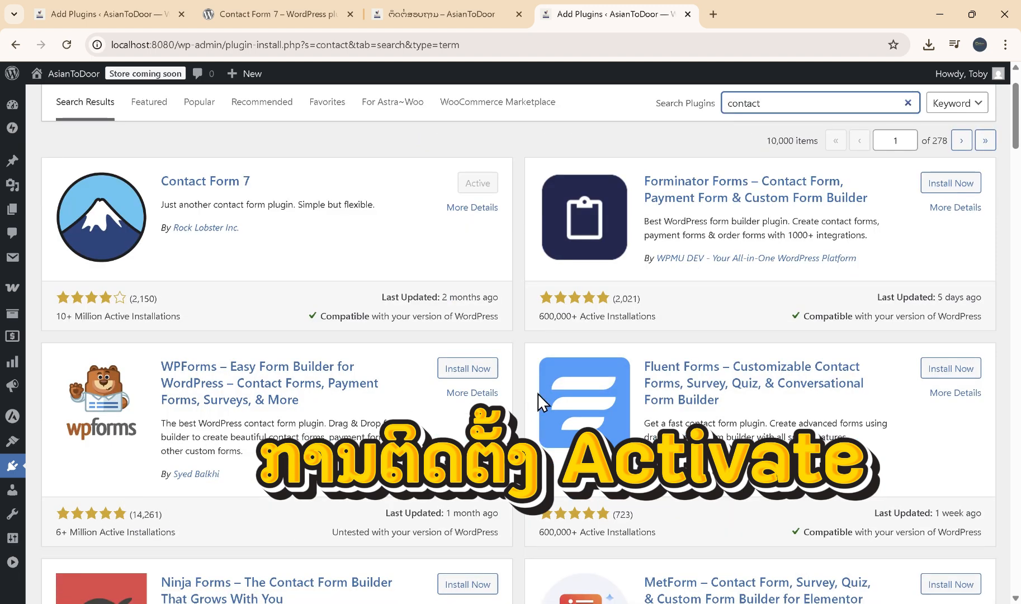
{"action": "left_click", "coordinate": [460, 369]}
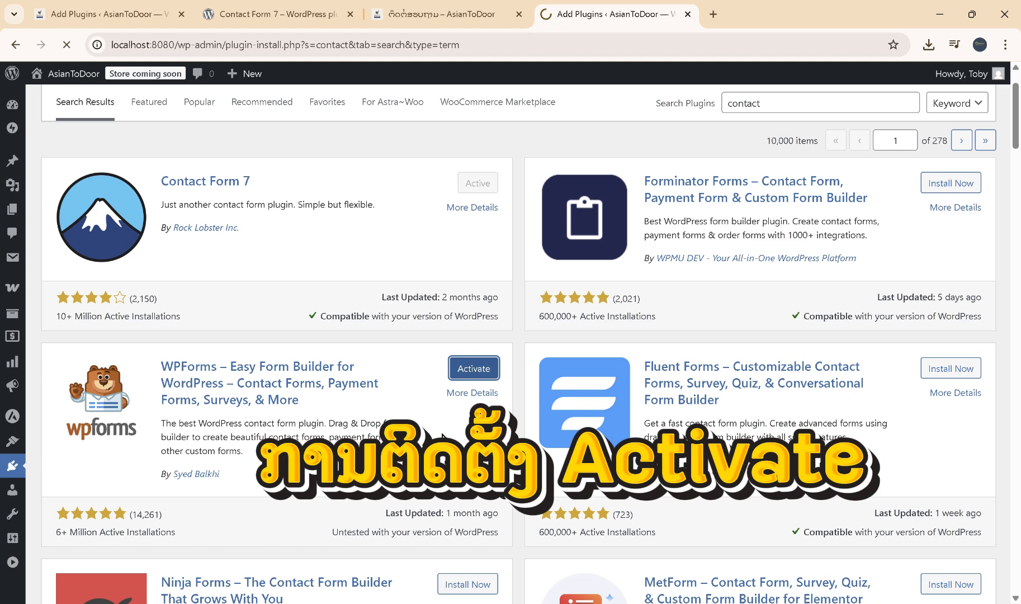
{"action": "scroll", "coordinate": [78, 235], "scroll_direction": "down", "scroll_amount": 10}
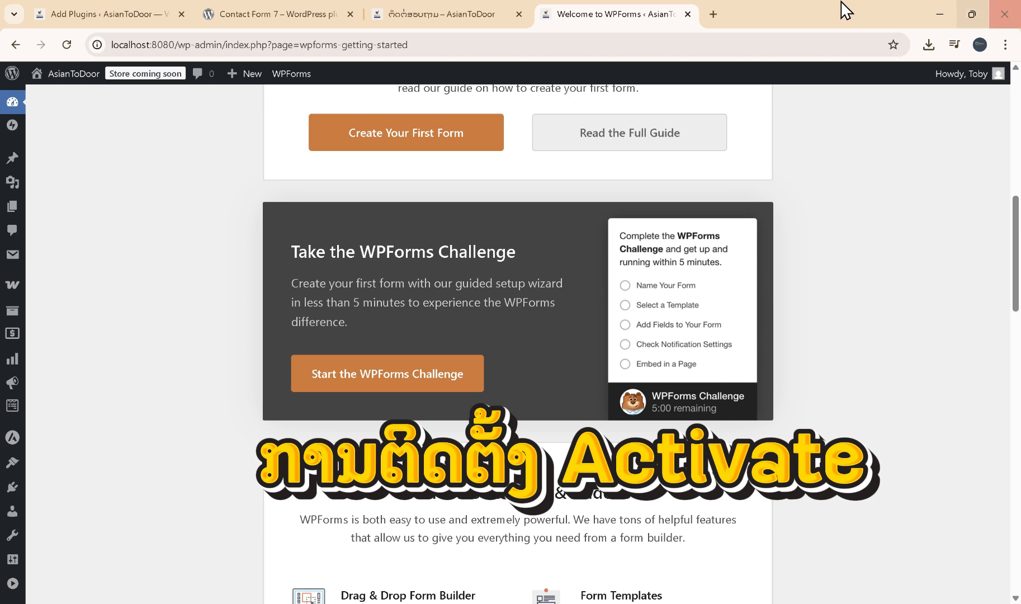
Return to the installed plugins and check the list for the WPForms Lite entry.
{"action": "mouse_move", "coordinate": [5, 448]}
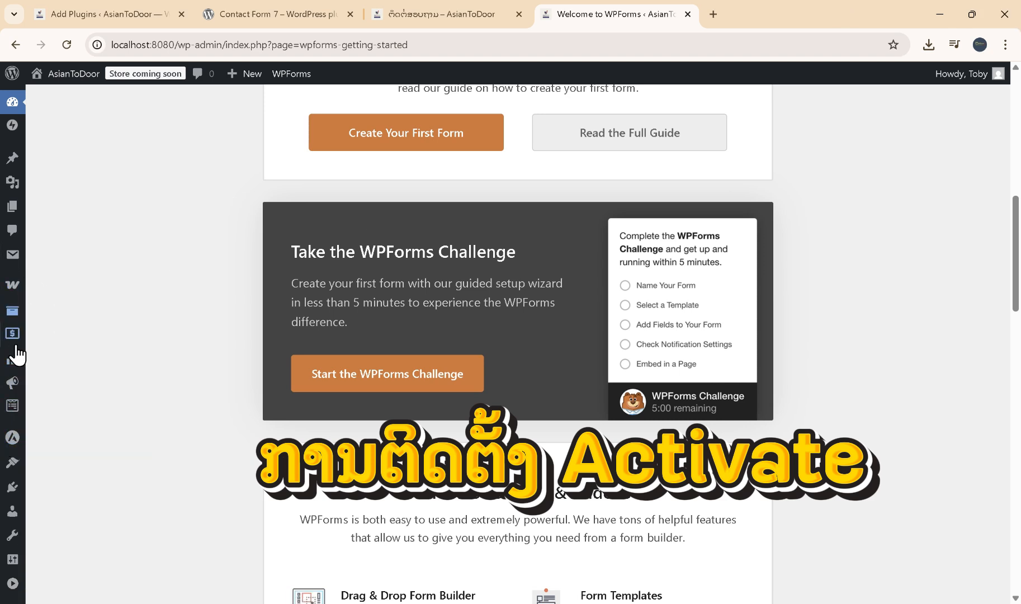
{"action": "mouse_move", "coordinate": [18, 489]}
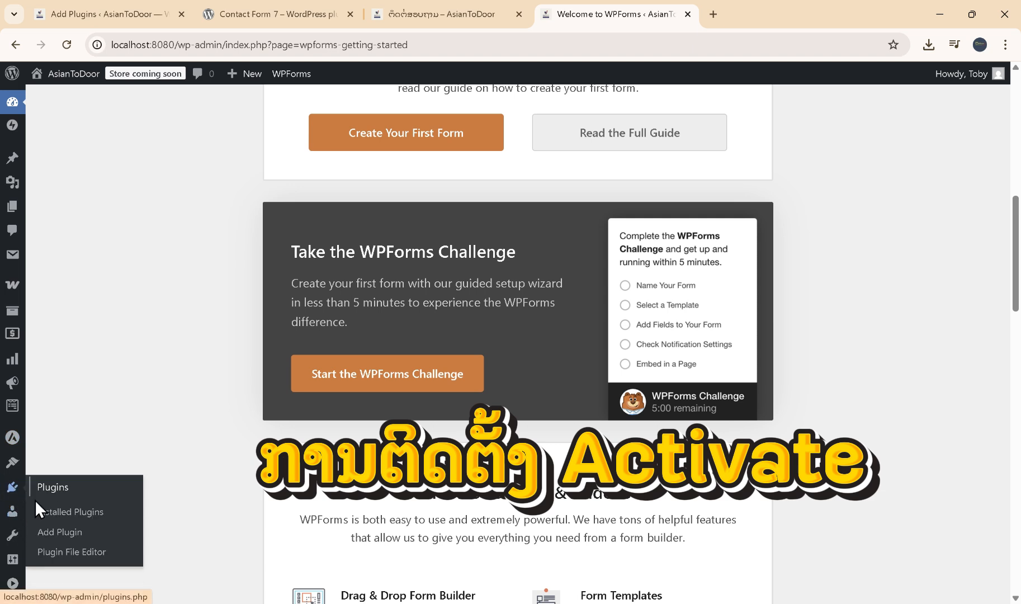
{"action": "left_click", "coordinate": [87, 510]}
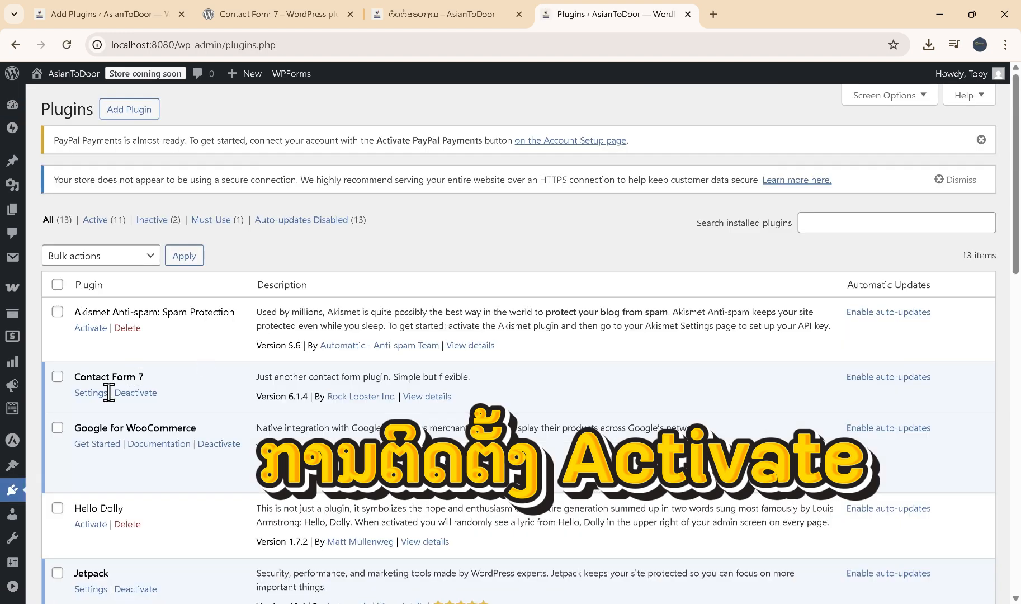
{"action": "scroll", "coordinate": [132, 384], "scroll_direction": "down", "scroll_amount": 2}
{"action": "scroll", "coordinate": [134, 392], "scroll_direction": "down", "scroll_amount": 2}
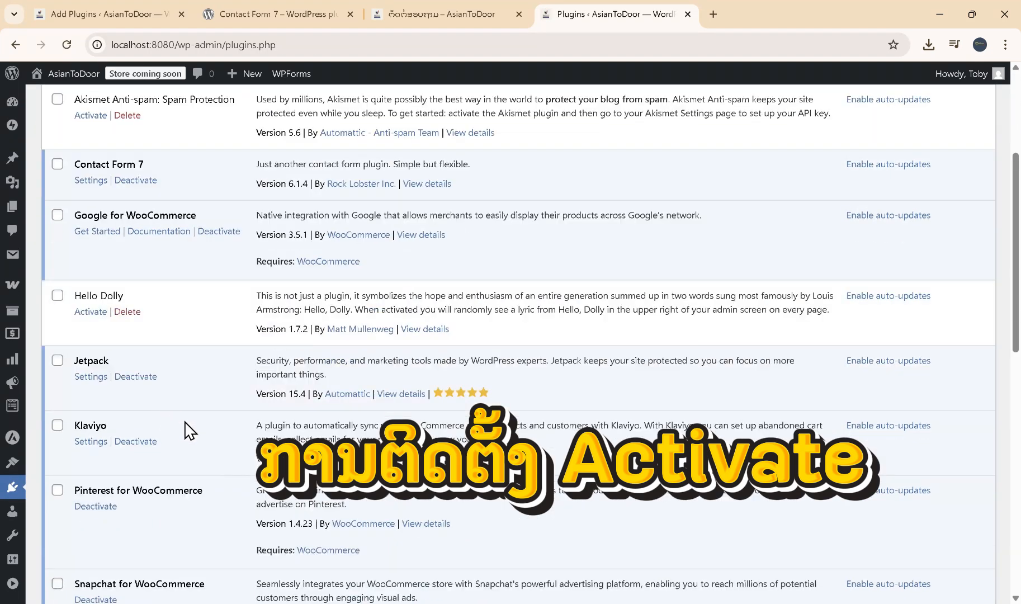
{"action": "scroll", "coordinate": [191, 439], "scroll_direction": "down", "scroll_amount": 10}
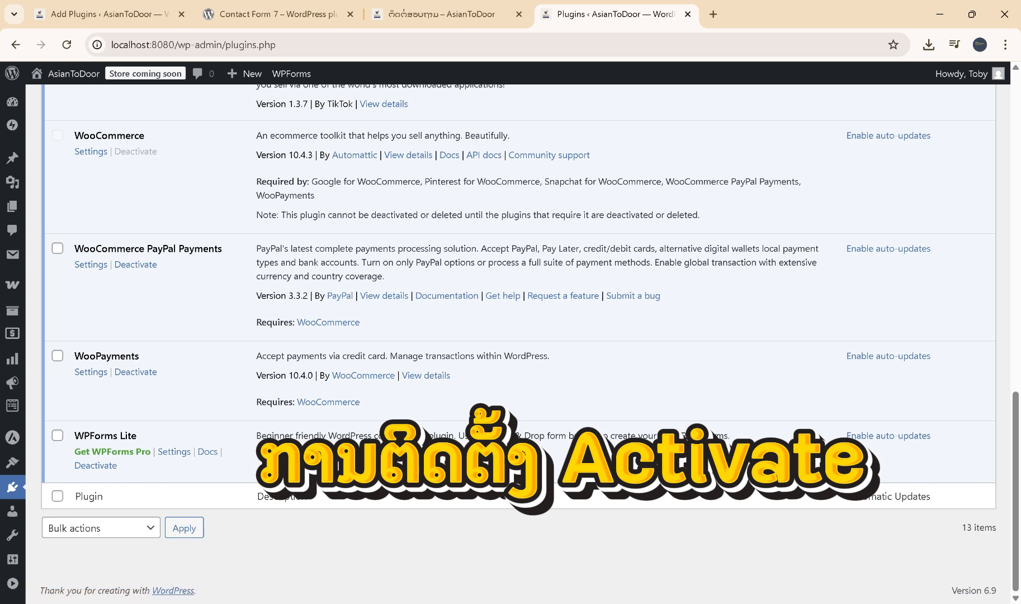
{"action": "scroll", "coordinate": [198, 398], "scroll_direction": "up", "scroll_amount": 15}
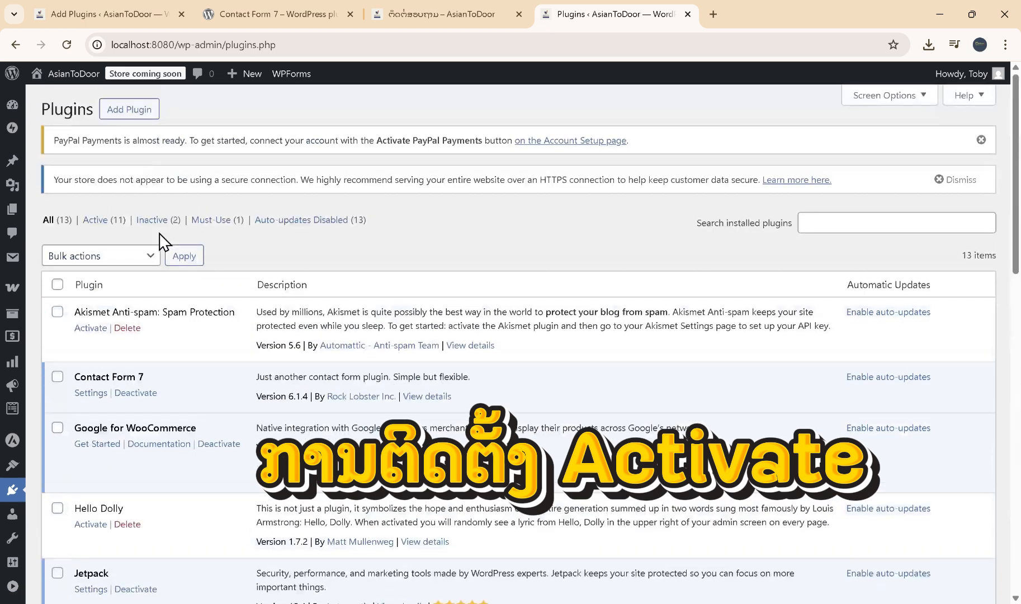
Open the ຕິດຕໍ່ form from the Contact Form 7 settings for editing and examine its form template.
{"action": "scroll", "coordinate": [155, 304], "scroll_direction": "down", "scroll_amount": 1}
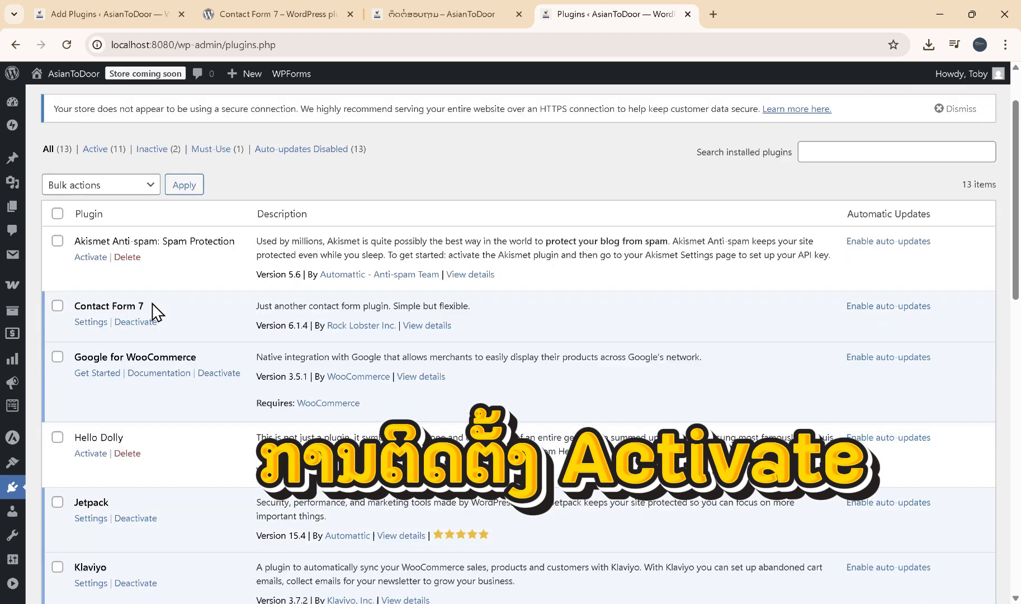
{"action": "left_click", "coordinate": [87, 323]}
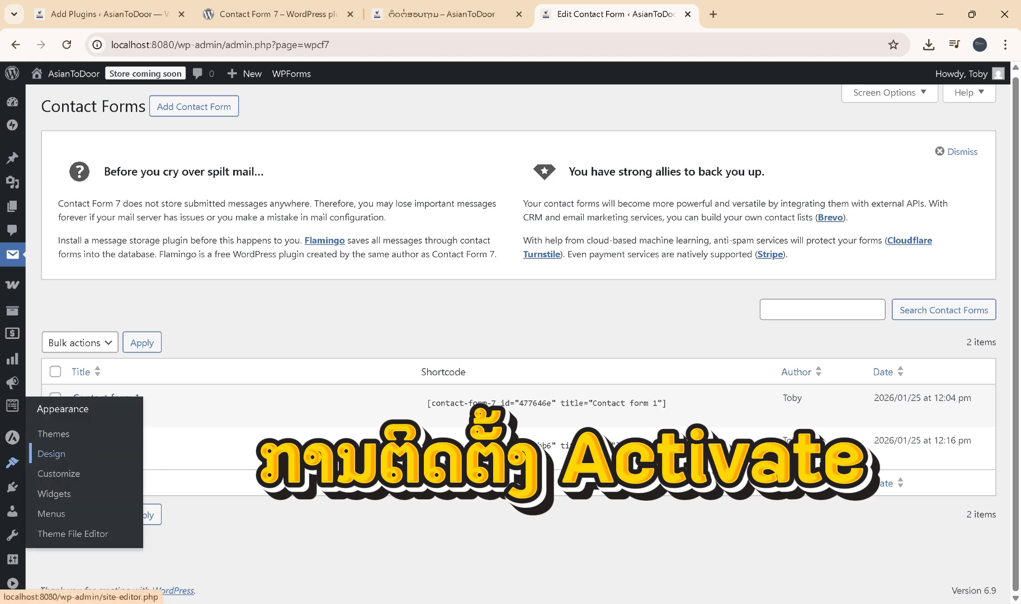
{"action": "left_click", "coordinate": [86, 457]}
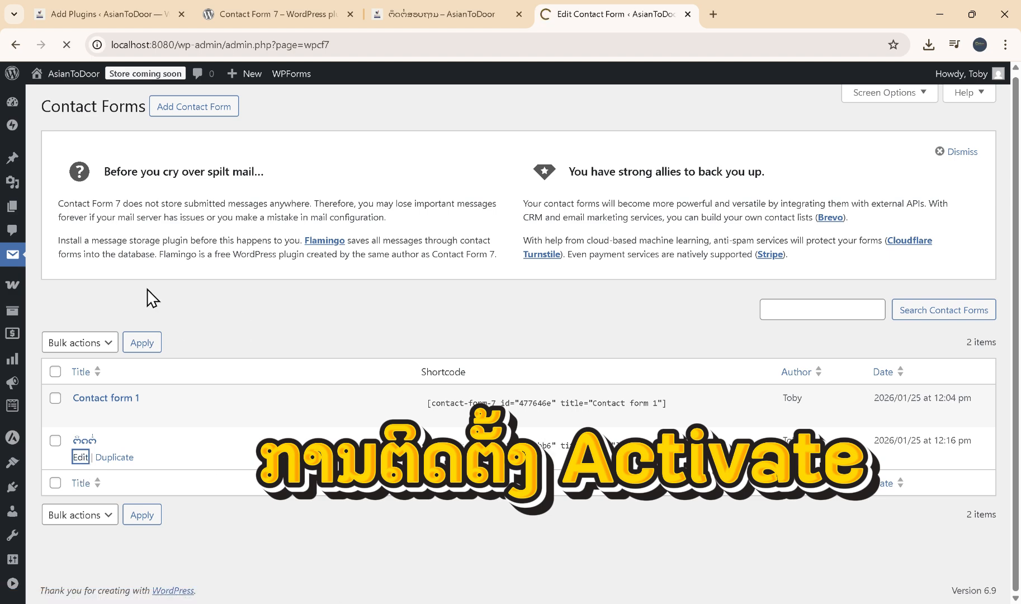
{"action": "scroll", "coordinate": [422, 320], "scroll_direction": "down", "scroll_amount": 3}
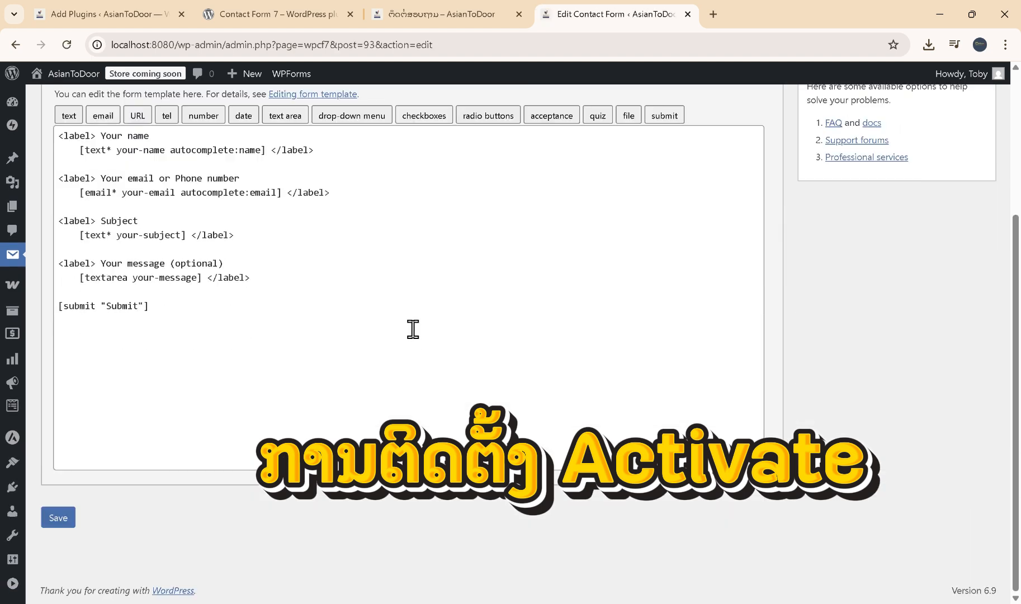
{"action": "scroll", "coordinate": [388, 324], "scroll_direction": "up", "scroll_amount": 3}
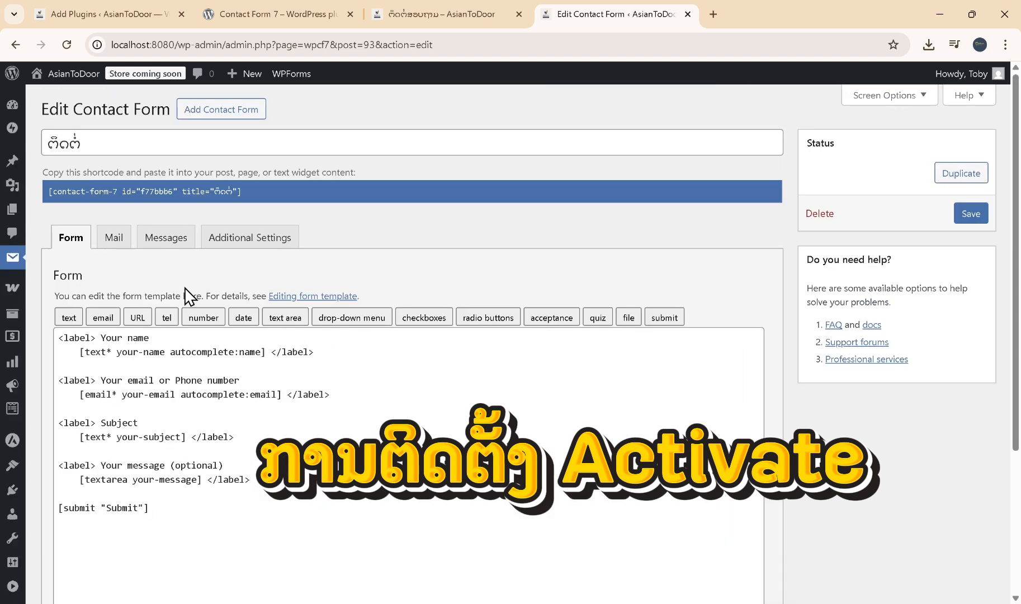
{"action": "scroll", "coordinate": [188, 297], "scroll_direction": "down", "scroll_amount": 2}
{"action": "scroll", "coordinate": [234, 517], "scroll_direction": "up", "scroll_amount": 2}
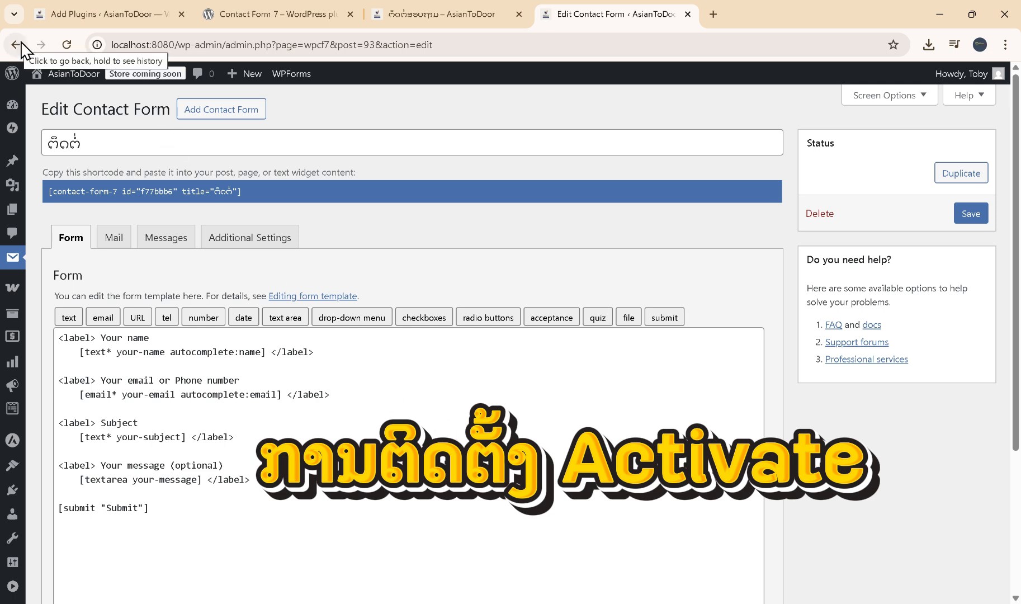
Duplicate the ຕິດຕໍ່ contact form, copy the duplicate's shortcode and save the new form.
{"action": "left_click", "coordinate": [946, 180]}
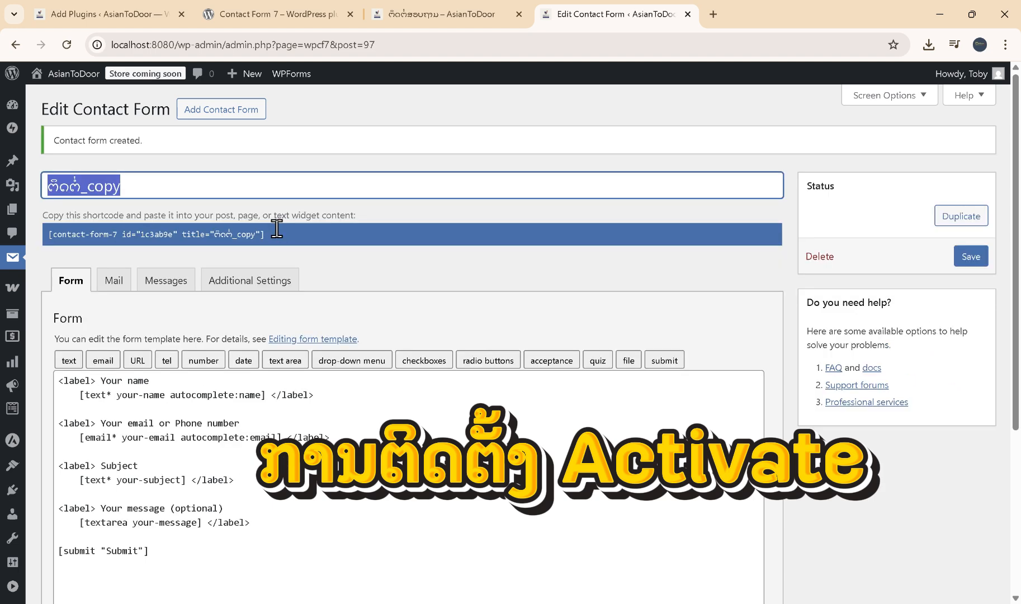
{"action": "left_click_drag", "start_coordinate": [274, 233], "coordinate": [41, 245]}
{"action": "key", "text": "ctrl+c"}
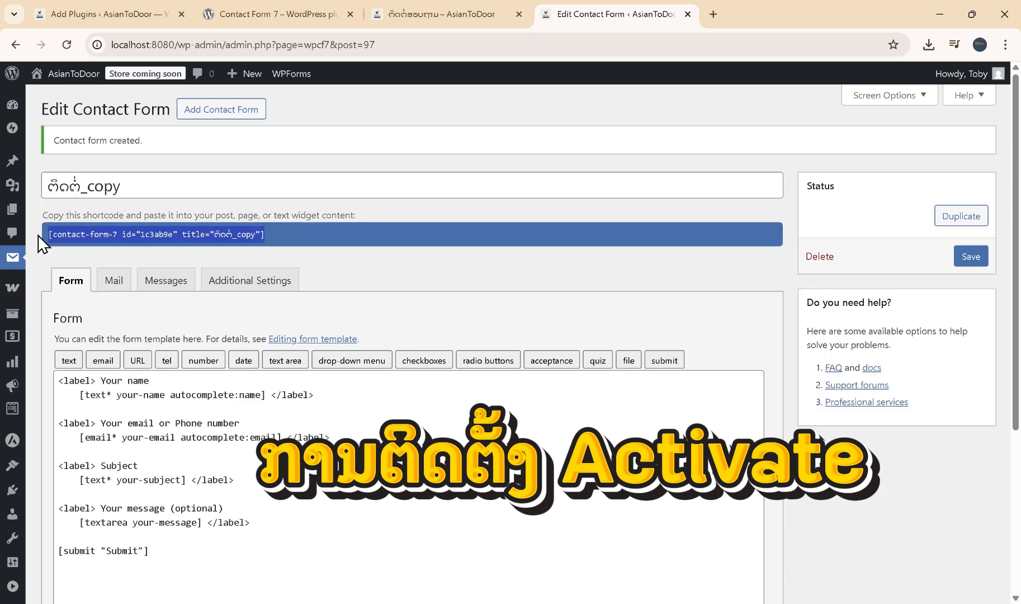
{"action": "left_click", "coordinate": [966, 262]}
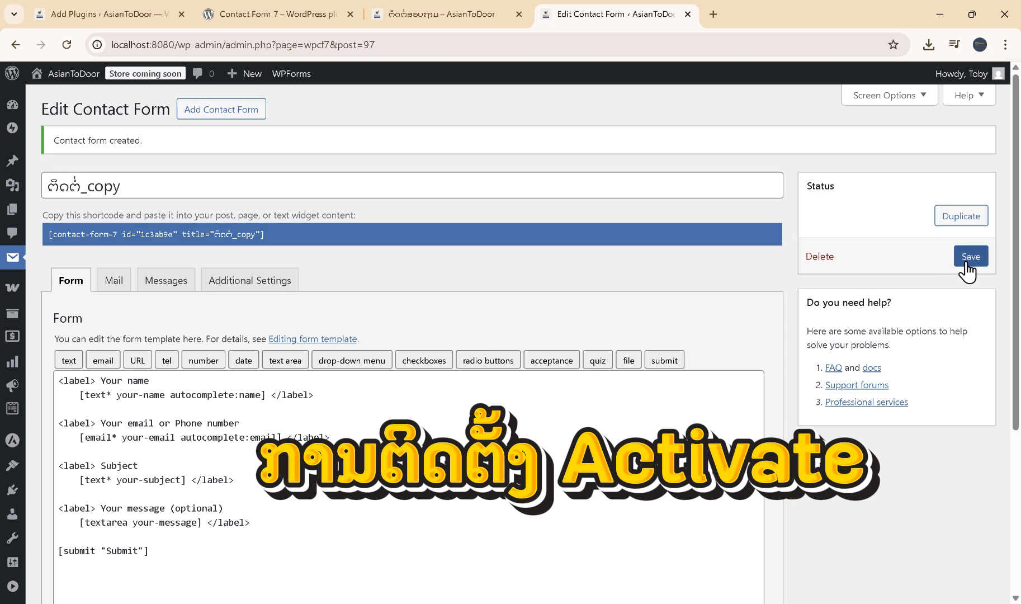
Add a new page to the site and title it ຖາມດ່ວນ.
{"action": "mouse_move", "coordinate": [13, 210]}
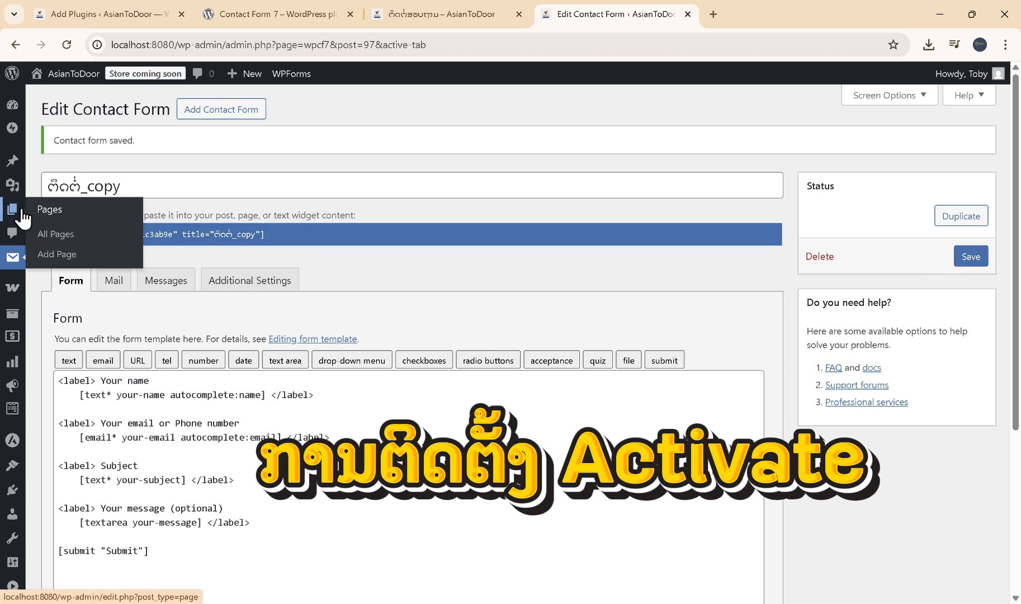
{"action": "left_click", "coordinate": [61, 210]}
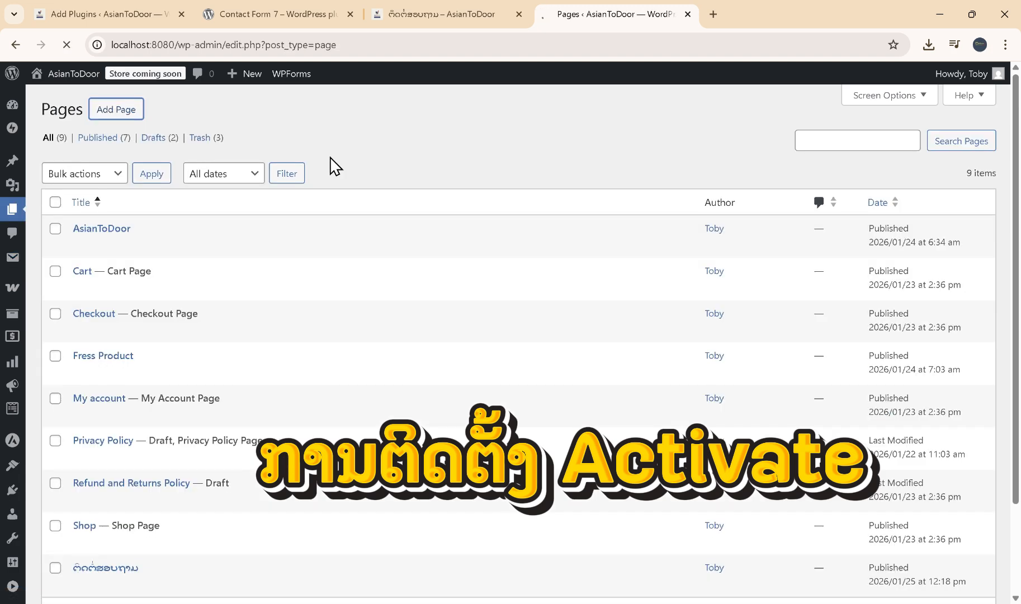
{"action": "left_click", "coordinate": [116, 109]}
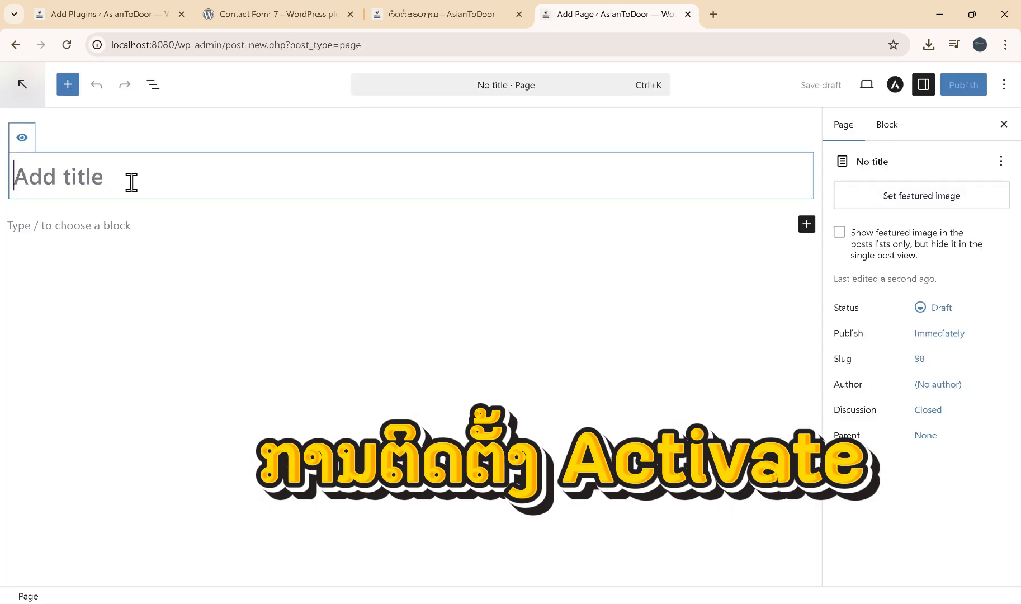
{"action": "type", "text": "4"}
{"action": "key", "text": "BackSpace"}
{"action": "key", "text": "super+space"}
{"action": "type", "text": "ງ"}
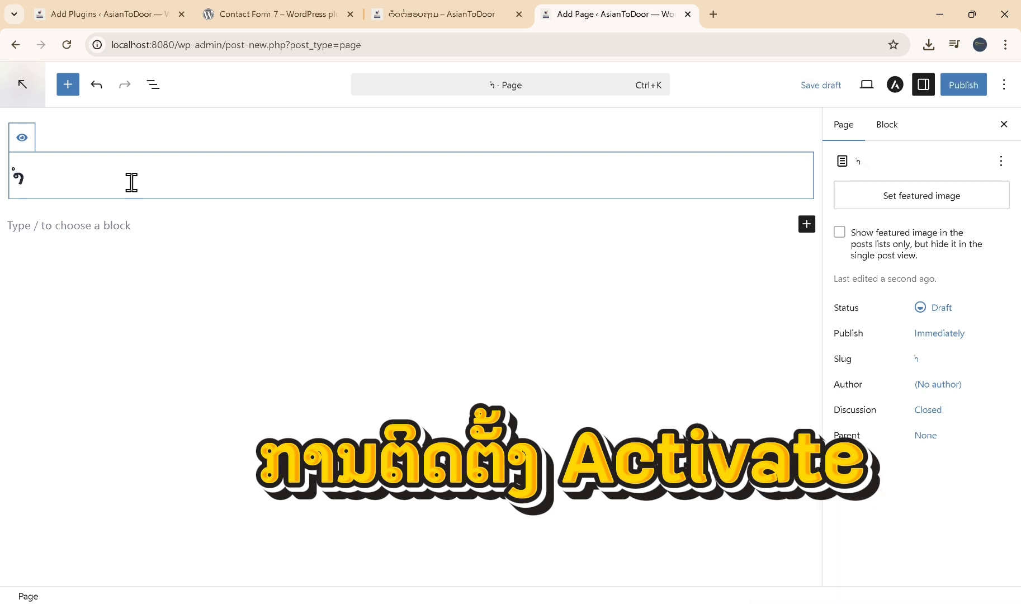
{"action": "key", "text": "BackSpace"}
{"action": "type", "text": "ພາ"}
{"action": "key", "text": "BackSpace"}
{"action": "key", "text": "BackSpace"}
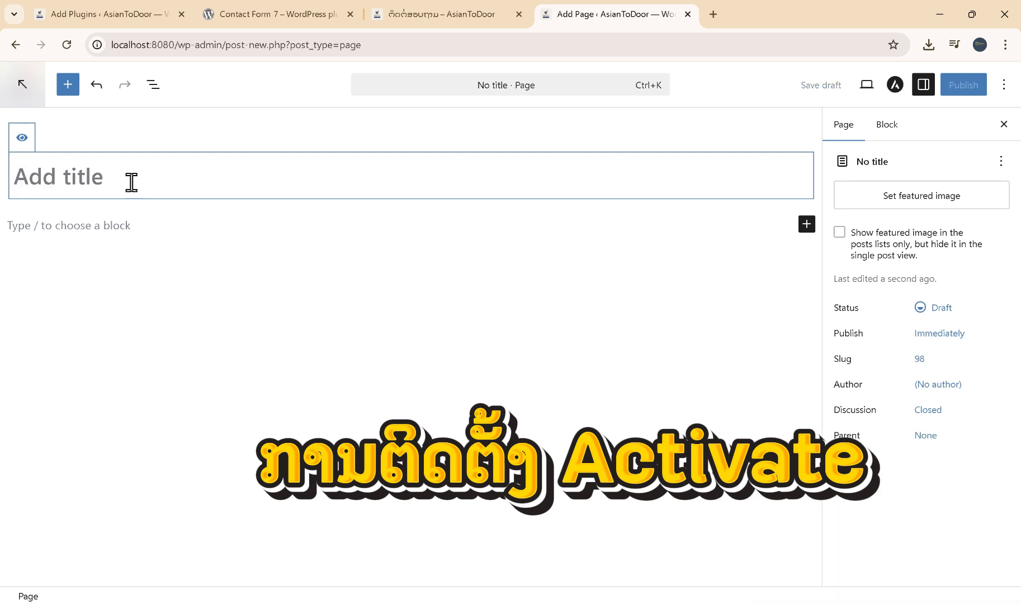
{"action": "type", "text": "ຖາມດ່ວນ"}
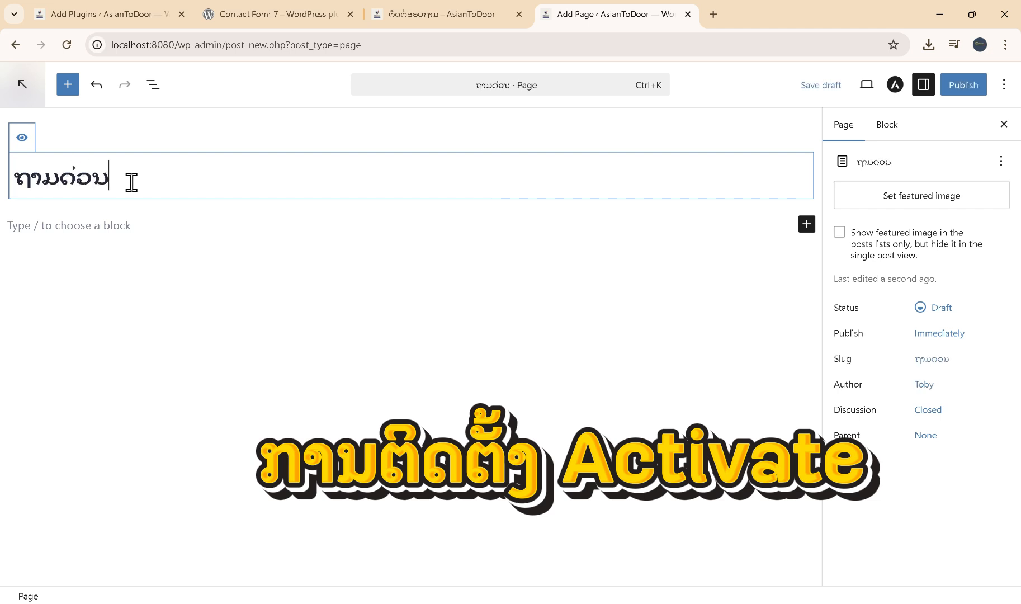
Paste the copied contact form shortcode into the ຖາມດ່ວນ page's body and publish the page.
{"action": "left_click", "coordinate": [89, 222]}
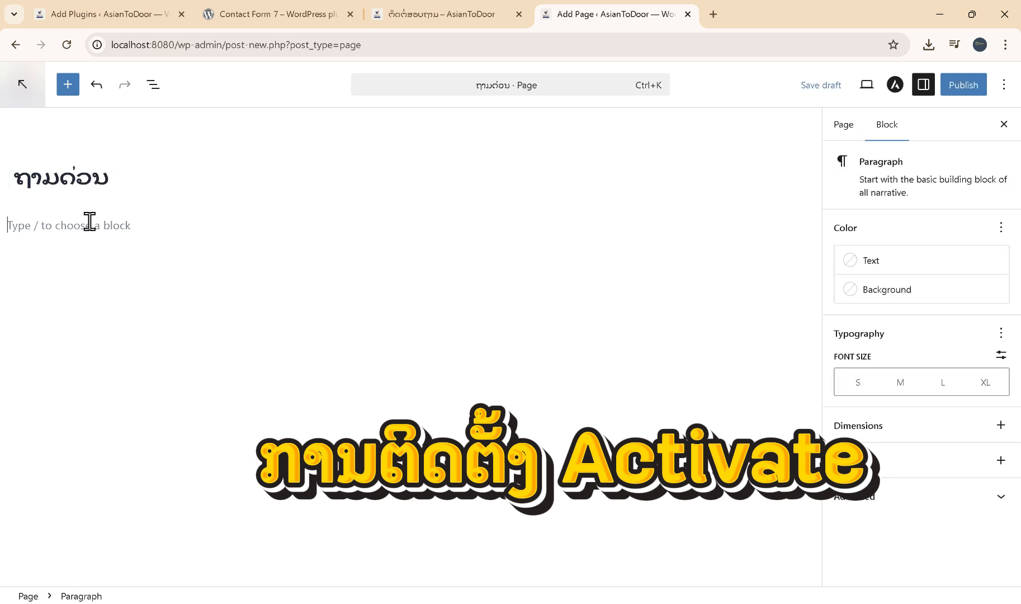
{"action": "key", "text": "ctrl+v"}
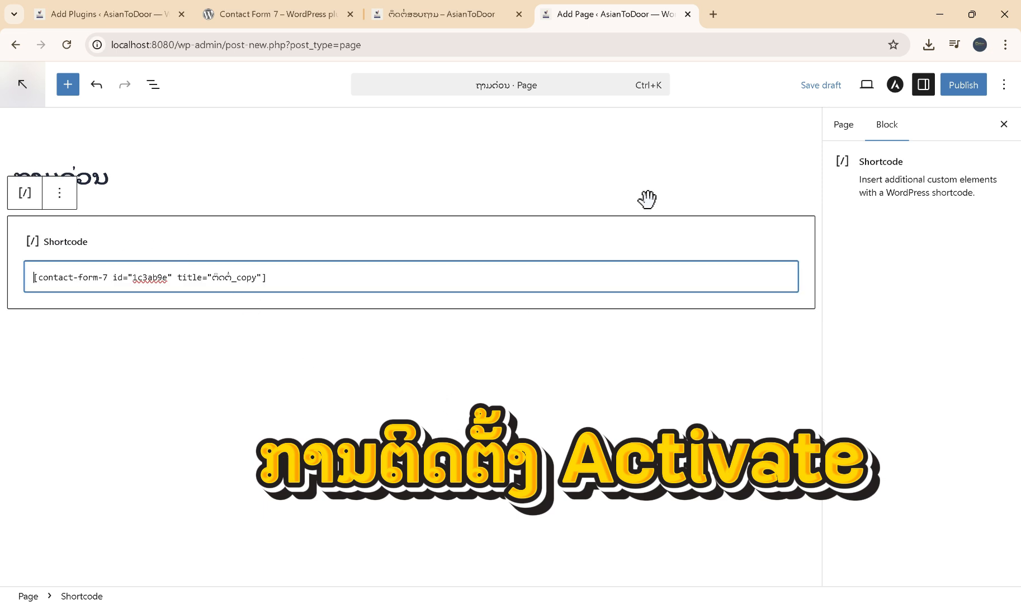
{"action": "left_click", "coordinate": [960, 89]}
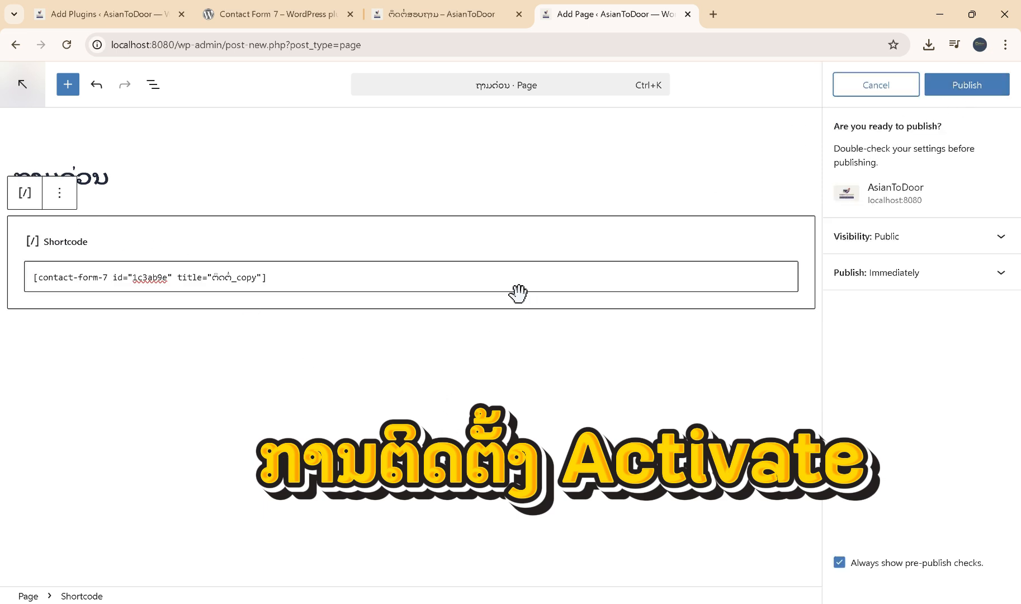
{"action": "key", "text": "Return"}
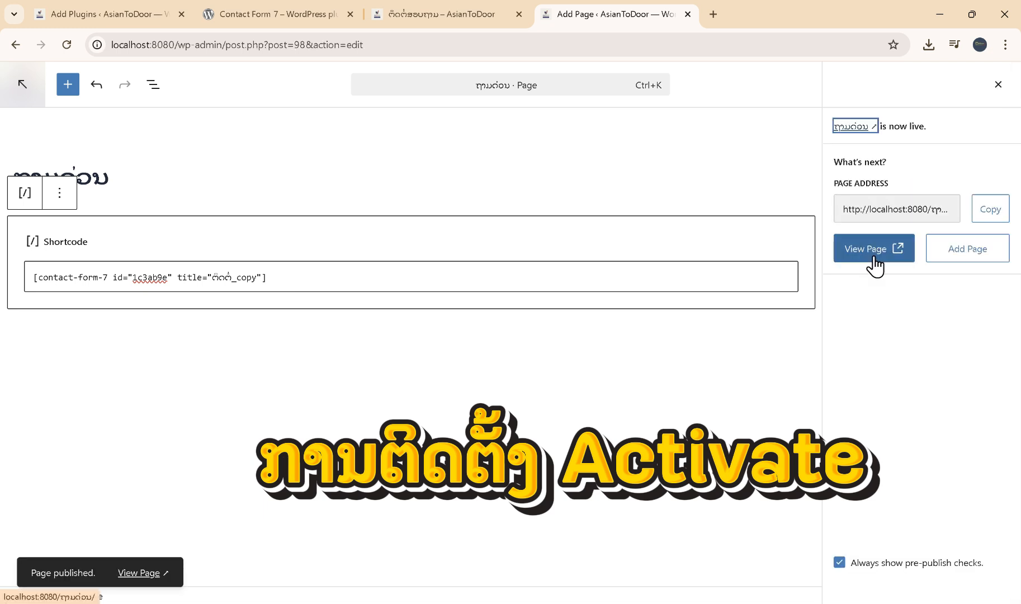
View the published ຖາມດ່ວນ page and examine its contact form from the name field to the submit button.
{"action": "left_click", "coordinate": [874, 259]}
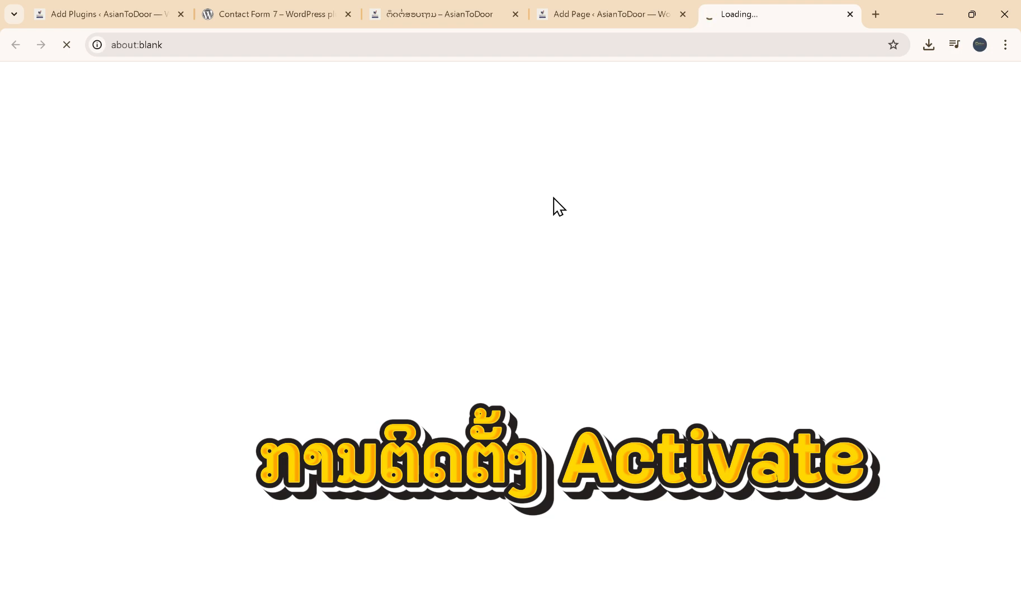
{"action": "scroll", "coordinate": [553, 206], "scroll_direction": "down", "scroll_amount": 5}
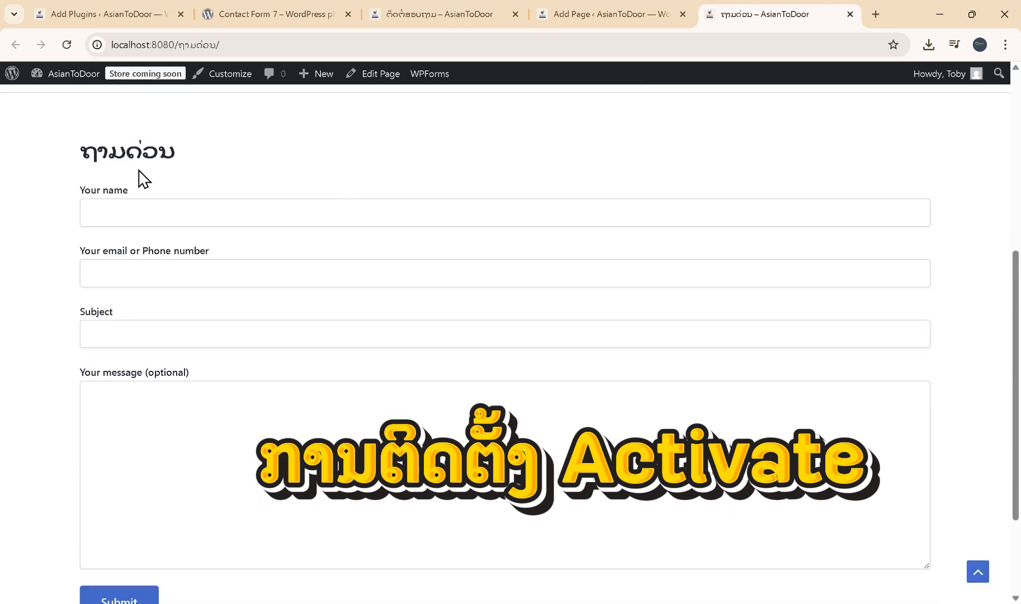
{"action": "scroll", "coordinate": [189, 489], "scroll_direction": "down", "scroll_amount": 3}
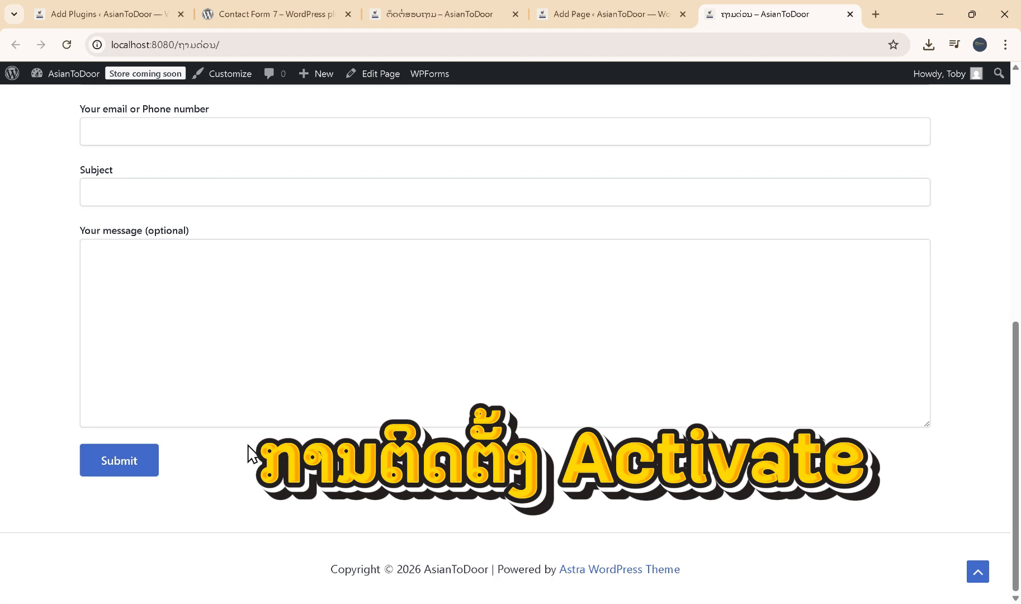
{"action": "scroll", "coordinate": [391, 414], "scroll_direction": "up", "scroll_amount": 8}
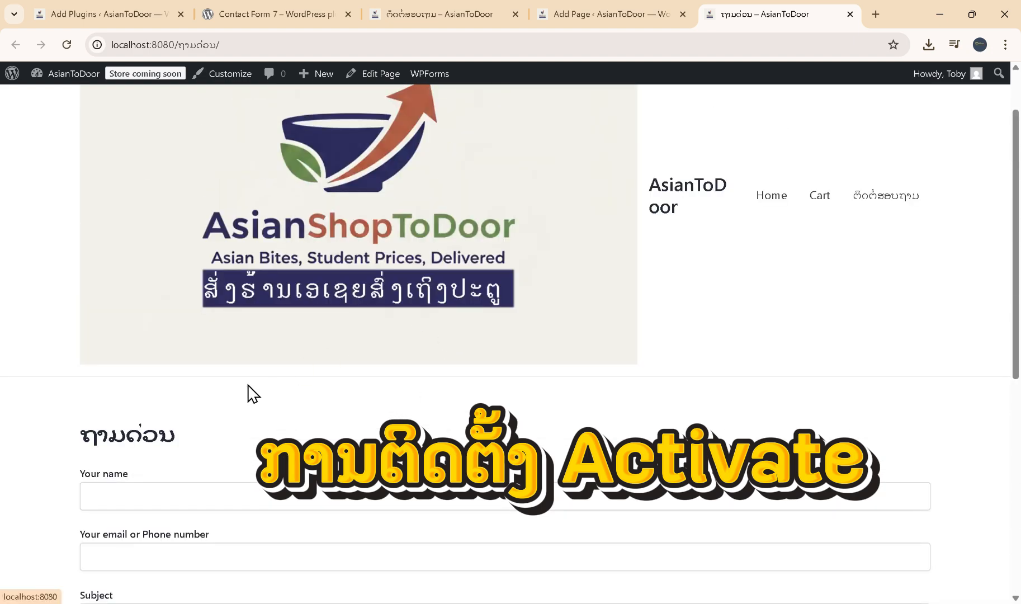
{"action": "scroll", "coordinate": [238, 405], "scroll_direction": "down", "scroll_amount": 8}
{"action": "scroll", "coordinate": [228, 406], "scroll_direction": "up", "scroll_amount": 6}
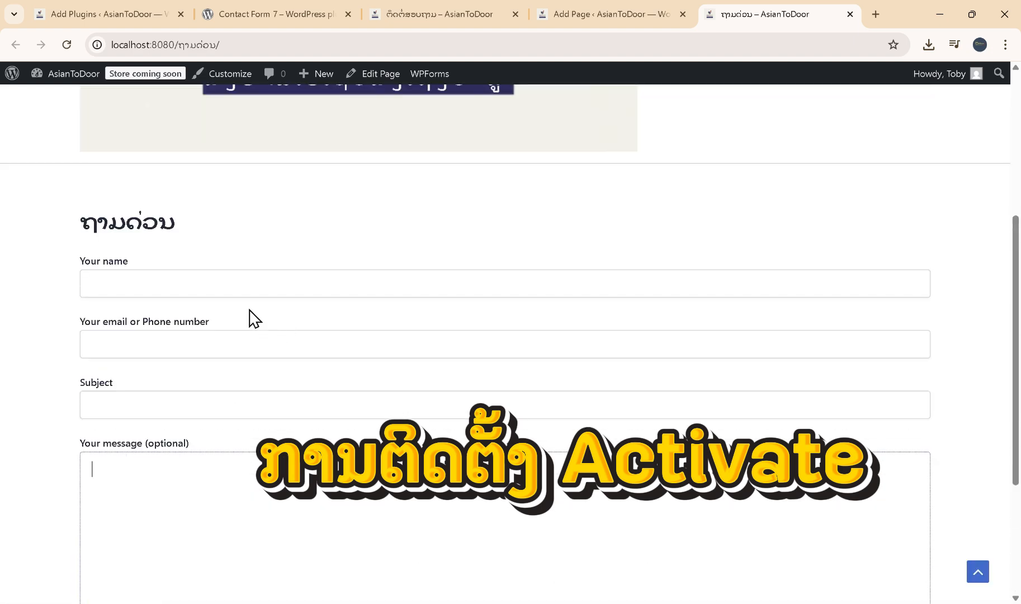
{"action": "scroll", "coordinate": [195, 344], "scroll_direction": "up", "scroll_amount": 3}
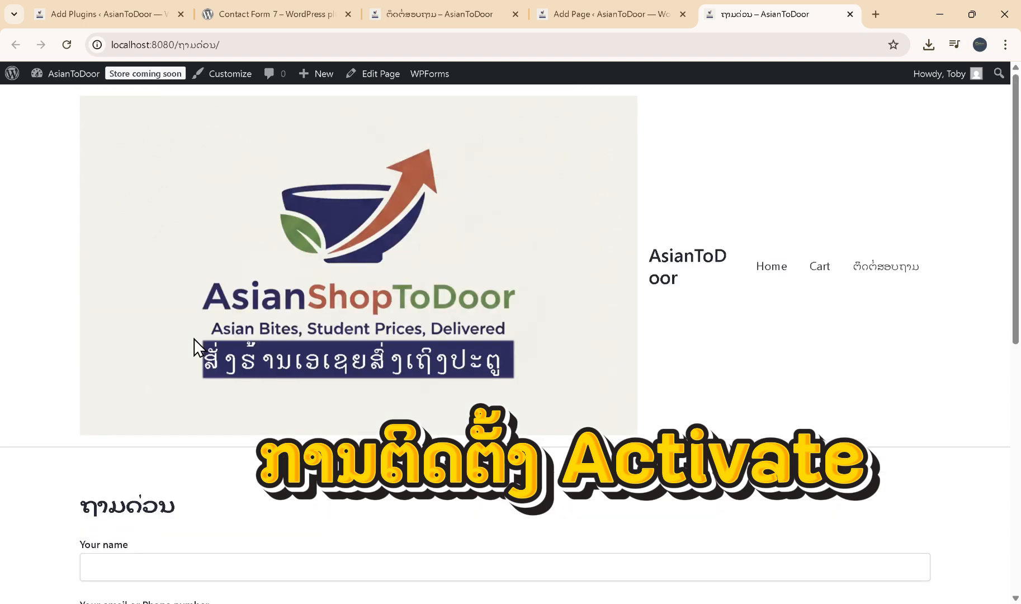
{"action": "scroll", "coordinate": [194, 352], "scroll_direction": "down", "scroll_amount": 9}
{"action": "left_click", "coordinate": [196, 364]}
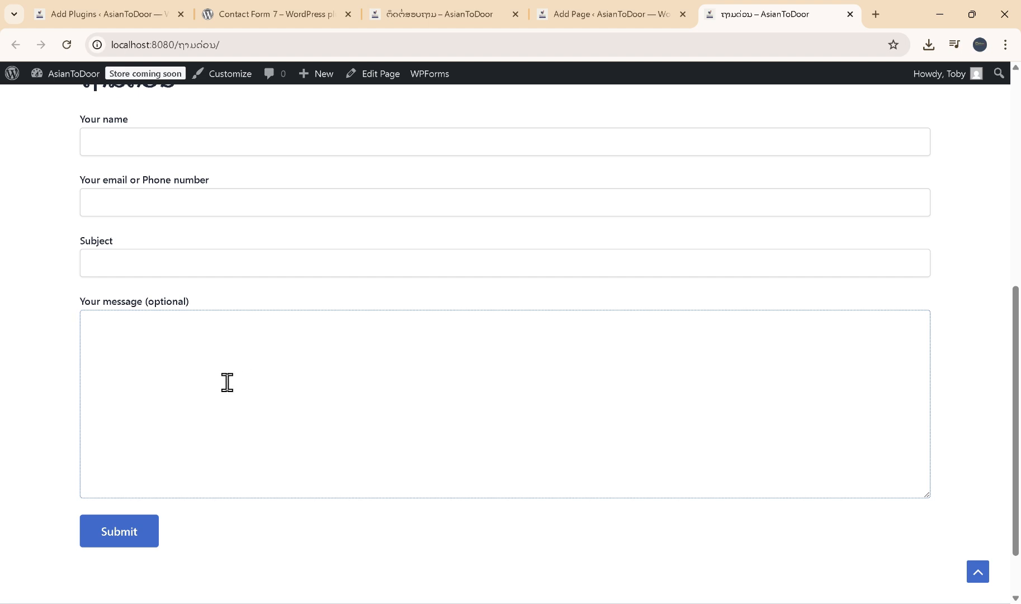
{"action": "scroll", "coordinate": [226, 386], "scroll_direction": "up", "scroll_amount": 7}
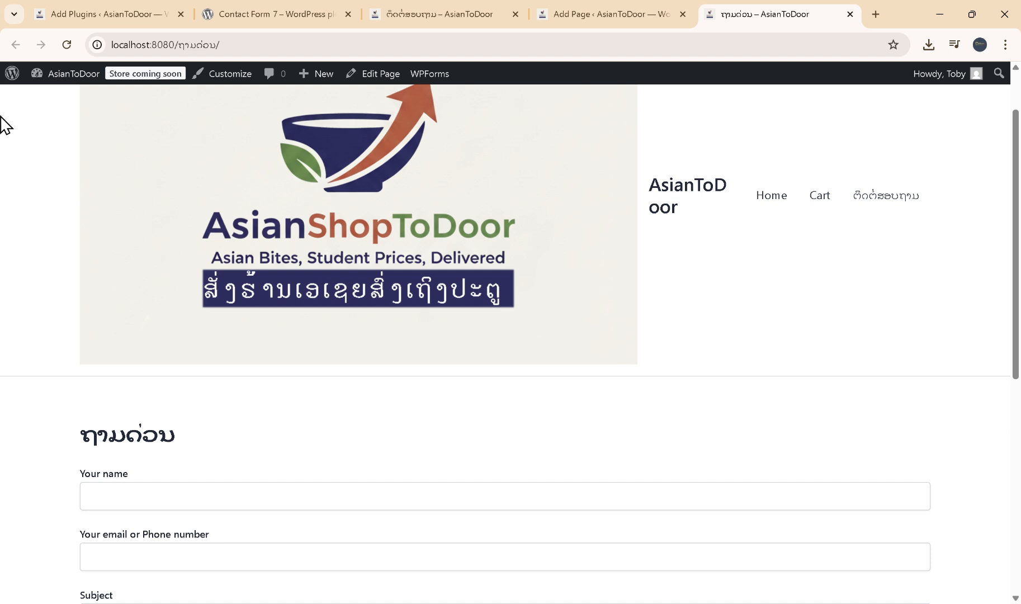
Deactivate WPForms Lite in the site's installed plugins and delete it together with its data.
{"action": "mouse_move", "coordinate": [8, 78]}
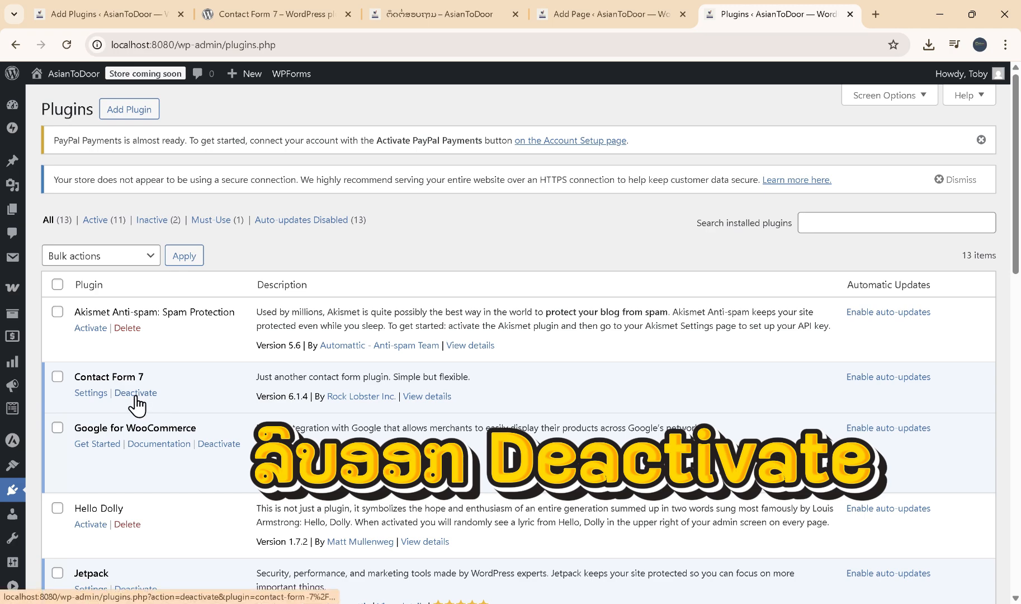
{"action": "scroll", "coordinate": [135, 403], "scroll_direction": "down", "scroll_amount": 9}
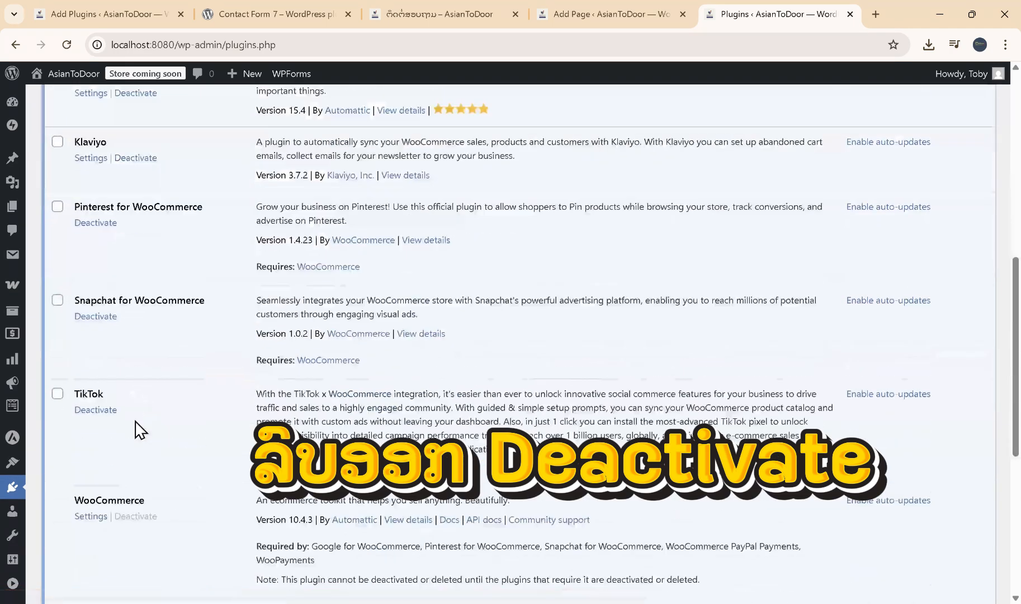
{"action": "scroll", "coordinate": [135, 431], "scroll_direction": "down", "scroll_amount": 7}
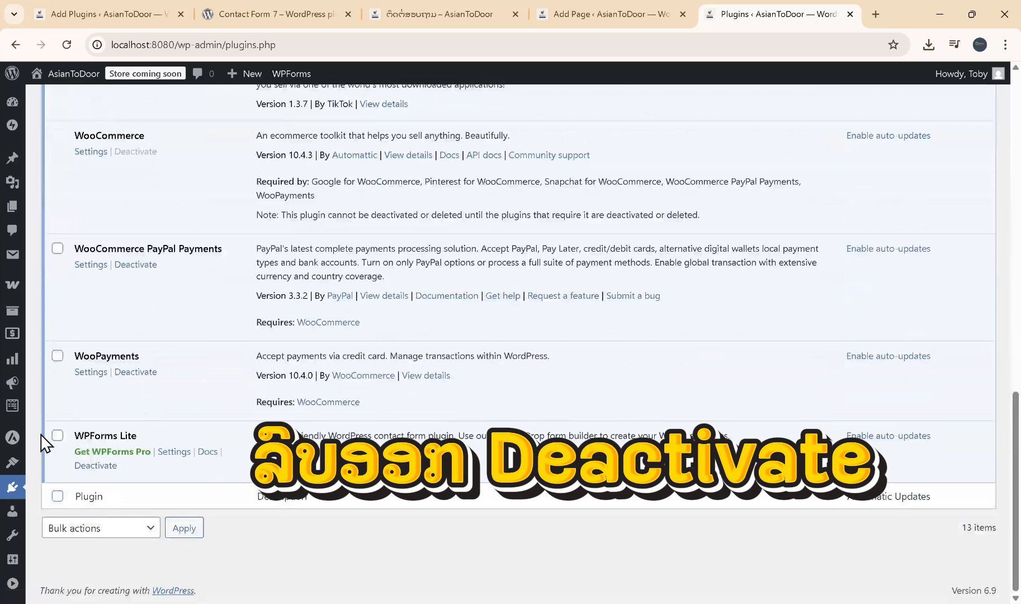
{"action": "left_click", "coordinate": [92, 466]}
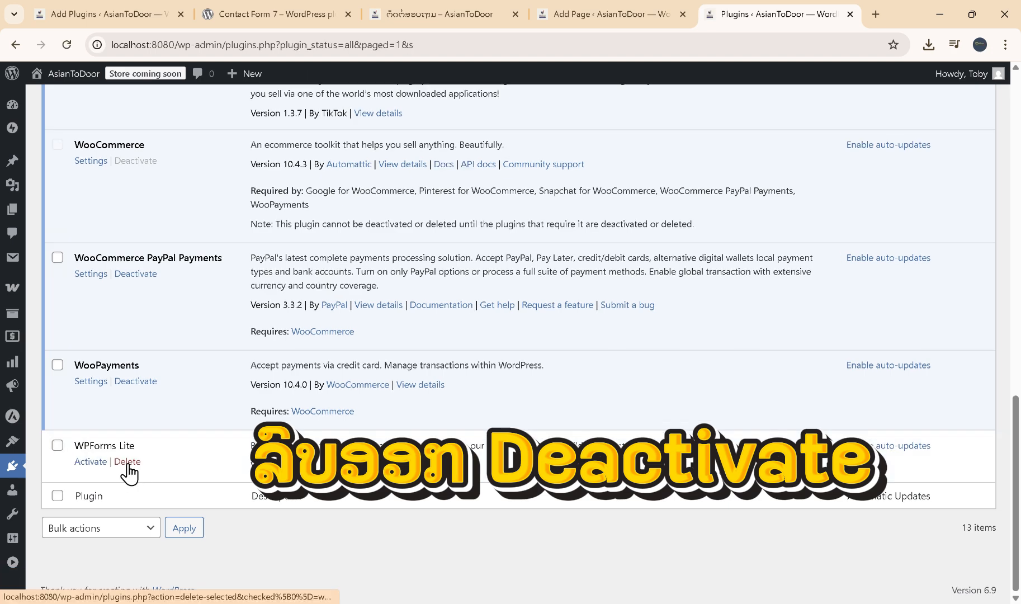
{"action": "left_click", "coordinate": [127, 462]}
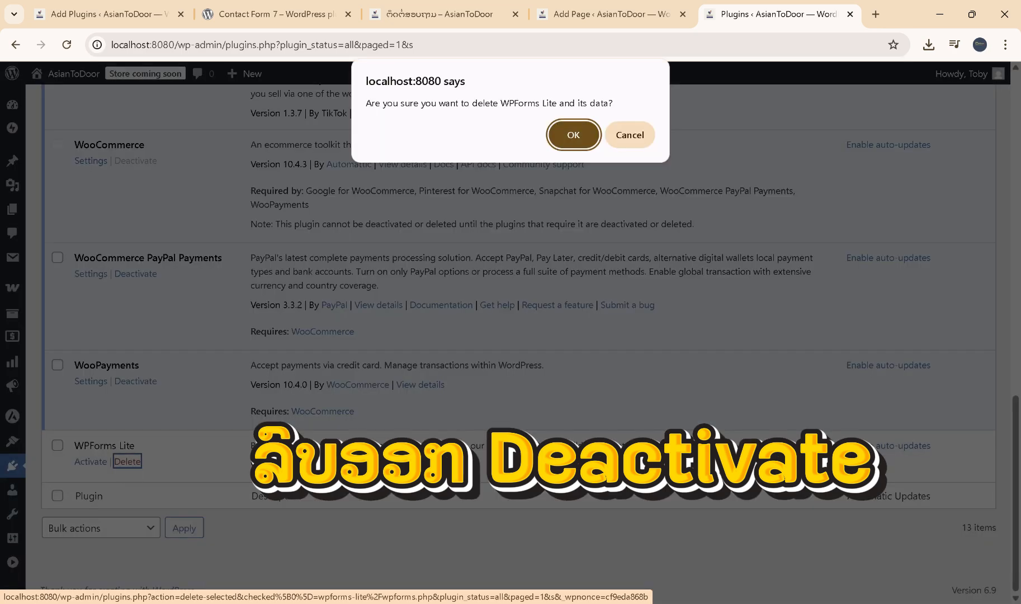
{"action": "left_click", "coordinate": [568, 135]}
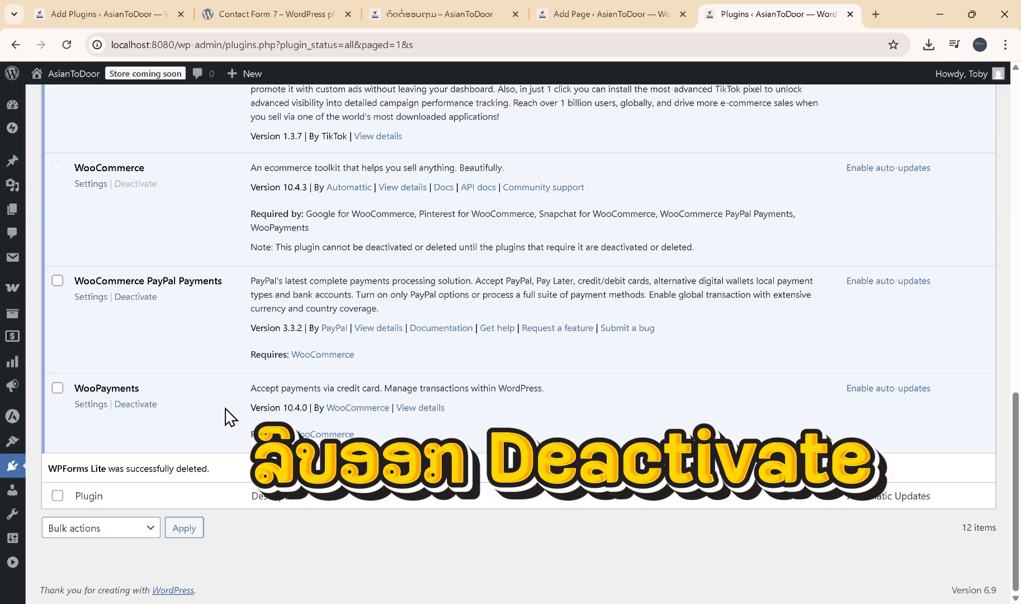
Switch to the ຕິດຕໍ່ສອບຖາມ page and examine its contact form fields.
{"action": "scroll", "coordinate": [229, 337], "scroll_direction": "up", "scroll_amount": 10}
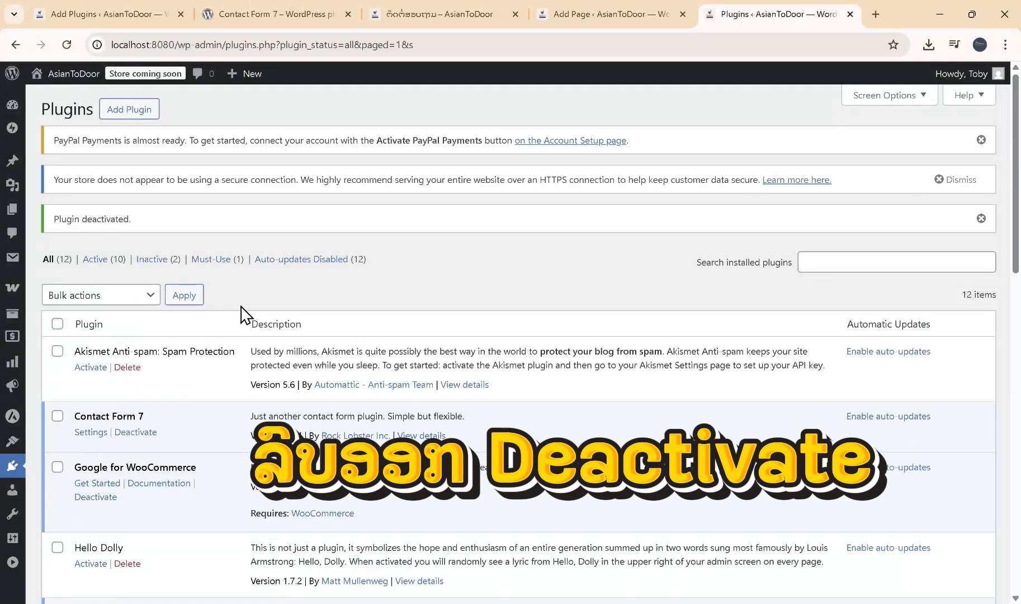
{"action": "left_click", "coordinate": [284, 12]}
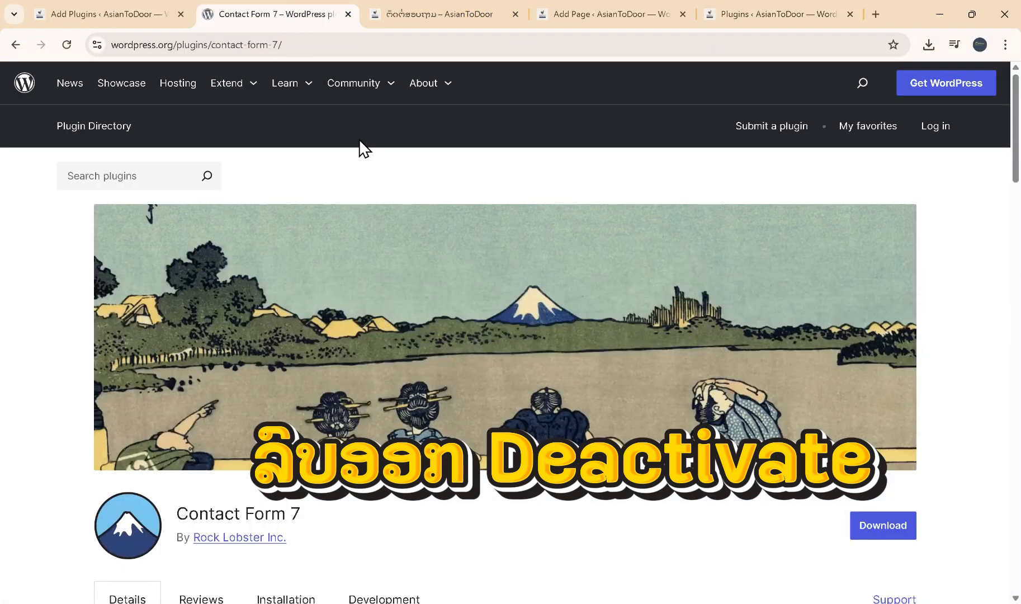
{"action": "left_click", "coordinate": [453, 11]}
{"action": "scroll", "coordinate": [406, 347], "scroll_direction": "down", "scroll_amount": 8}
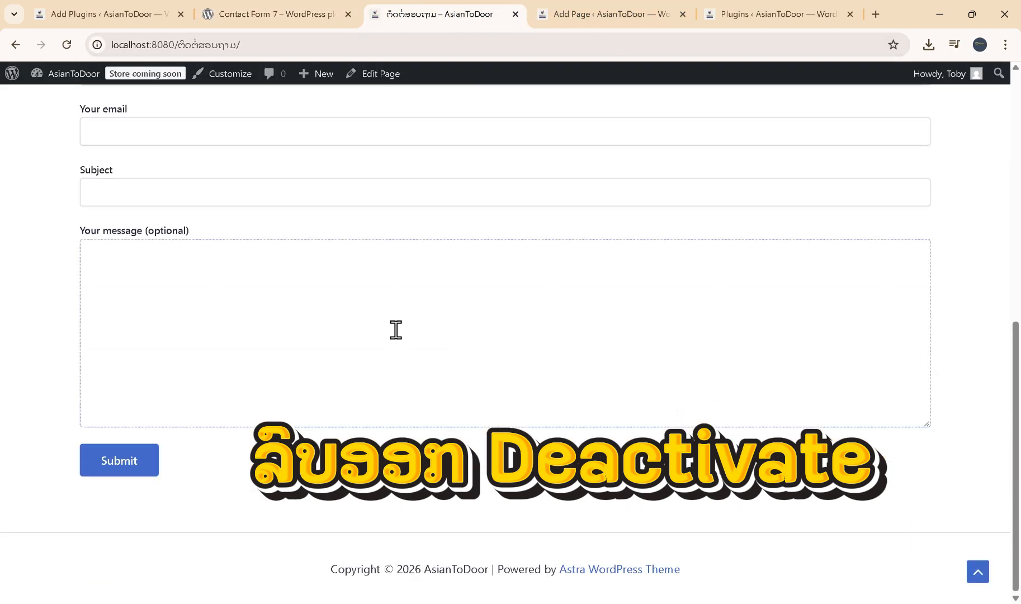
{"action": "left_click", "coordinate": [389, 313]}
{"action": "scroll", "coordinate": [383, 302], "scroll_direction": "up", "scroll_amount": 8}
{"action": "scroll", "coordinate": [383, 304], "scroll_direction": "down", "scroll_amount": 8}
{"action": "scroll", "coordinate": [383, 346], "scroll_direction": "up", "scroll_amount": 8}
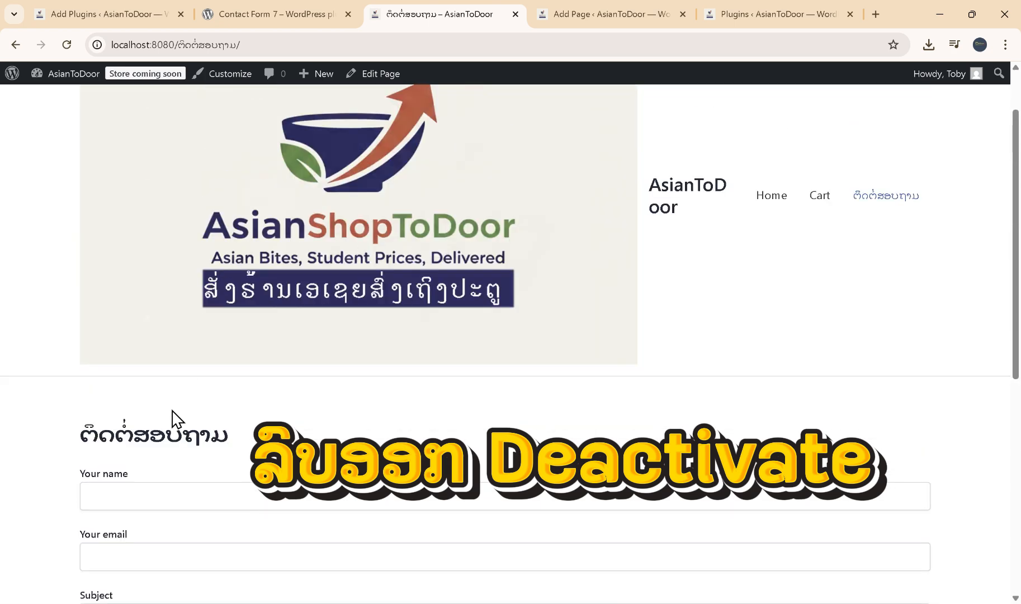
{"action": "scroll", "coordinate": [176, 422], "scroll_direction": "down", "scroll_amount": 8}
{"action": "scroll", "coordinate": [492, 298], "scroll_direction": "up", "scroll_amount": 8}
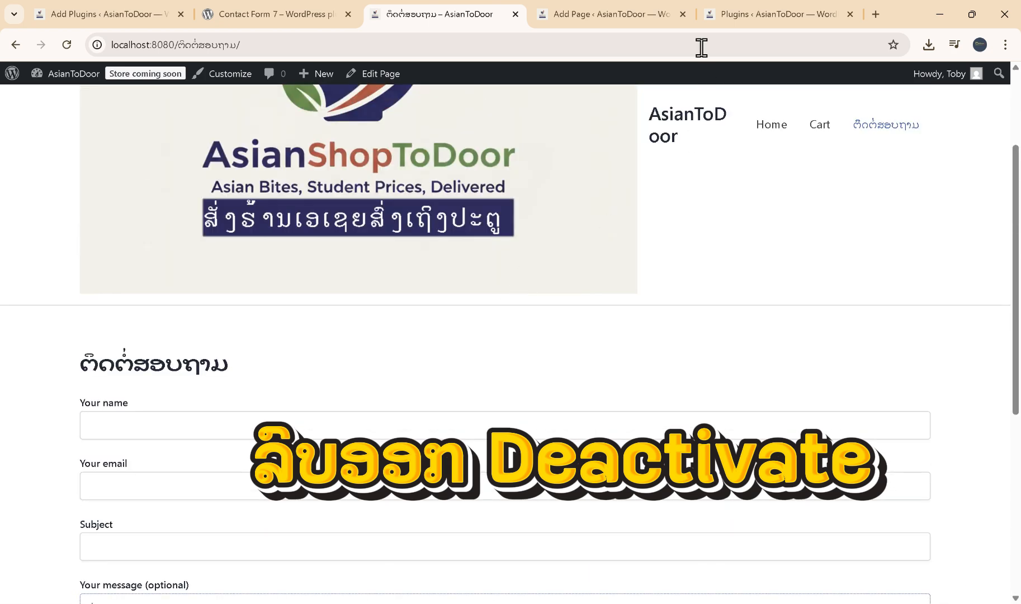
Return to the installed plugins list and look through its entries after the WPForms Lite deletion.
{"action": "left_click", "coordinate": [600, 8]}
{"action": "left_click", "coordinate": [801, 8]}
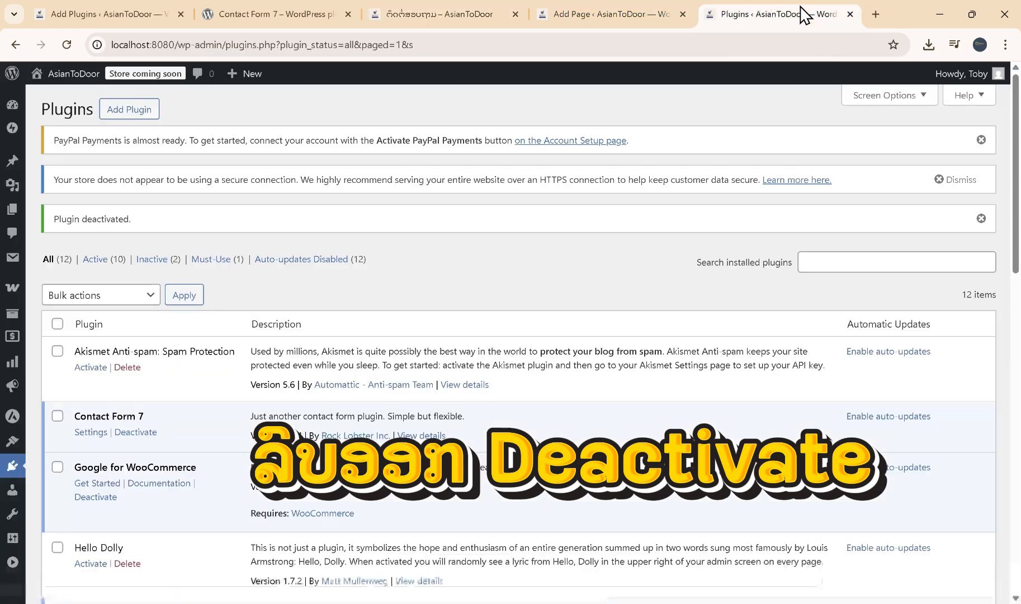
{"action": "scroll", "coordinate": [154, 269], "scroll_direction": "down", "scroll_amount": 10}
{"action": "scroll", "coordinate": [196, 377], "scroll_direction": "down", "scroll_amount": 5}
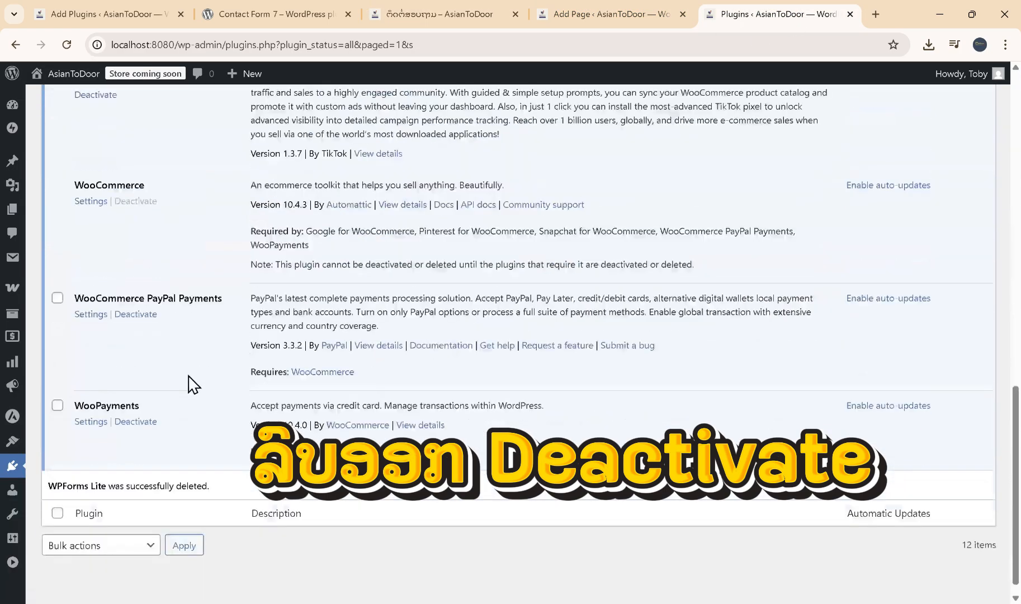
{"action": "scroll", "coordinate": [112, 391], "scroll_direction": "down", "scroll_amount": 1}
{"action": "scroll", "coordinate": [61, 375], "scroll_direction": "up", "scroll_amount": 10}
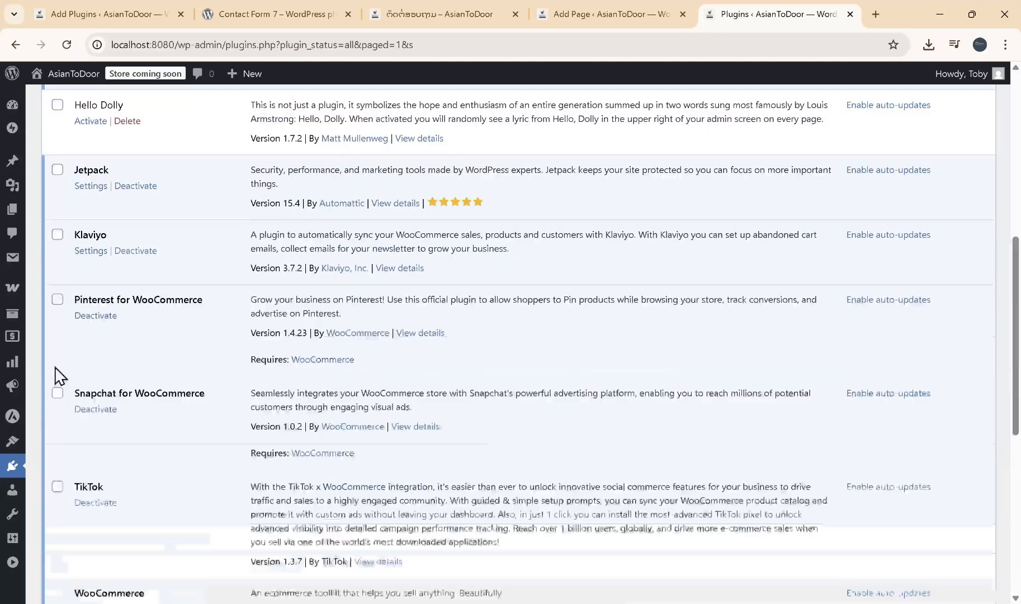
{"action": "scroll", "coordinate": [394, 277], "scroll_direction": "up", "scroll_amount": 5}
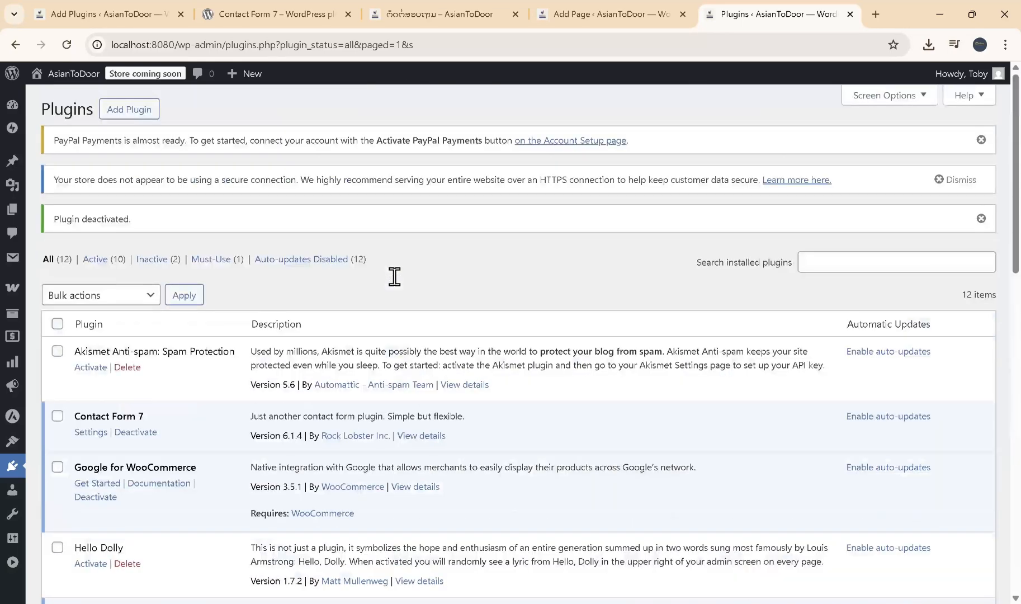